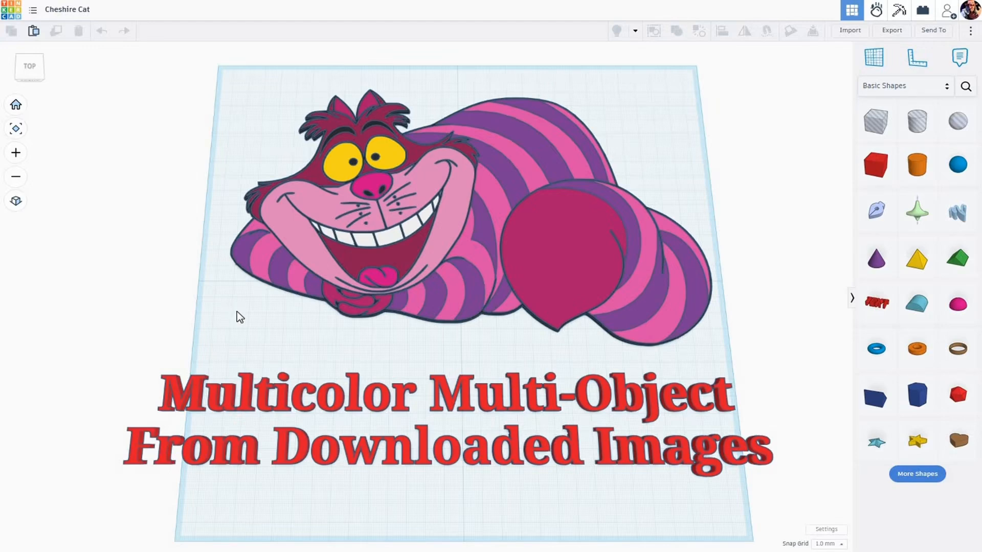
mouse_move(251, 306)
right_down()
mouse_move(244, 299)
mouse_move(236, 317)
mouse_move(262, 316)
right_up()
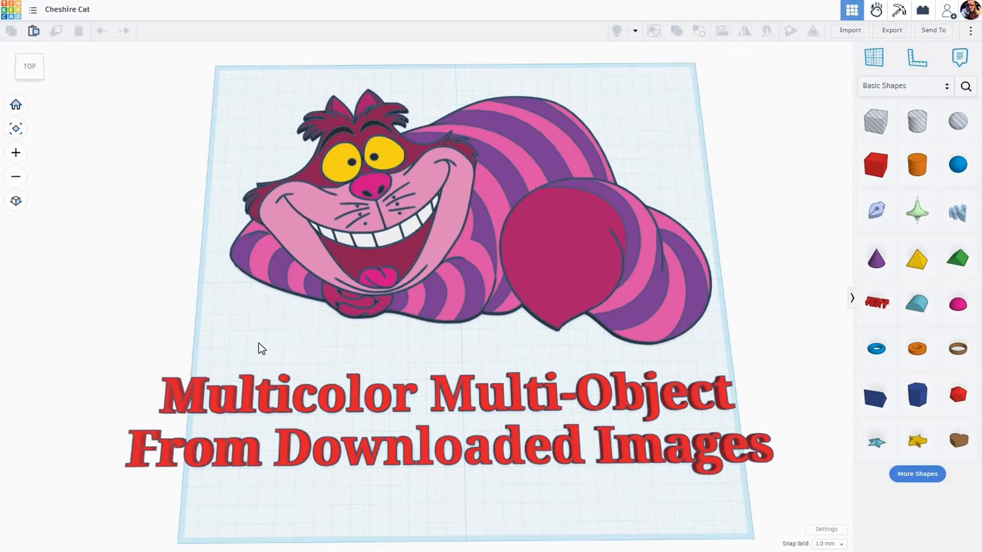
right_drag(267, 331, 269, 336)
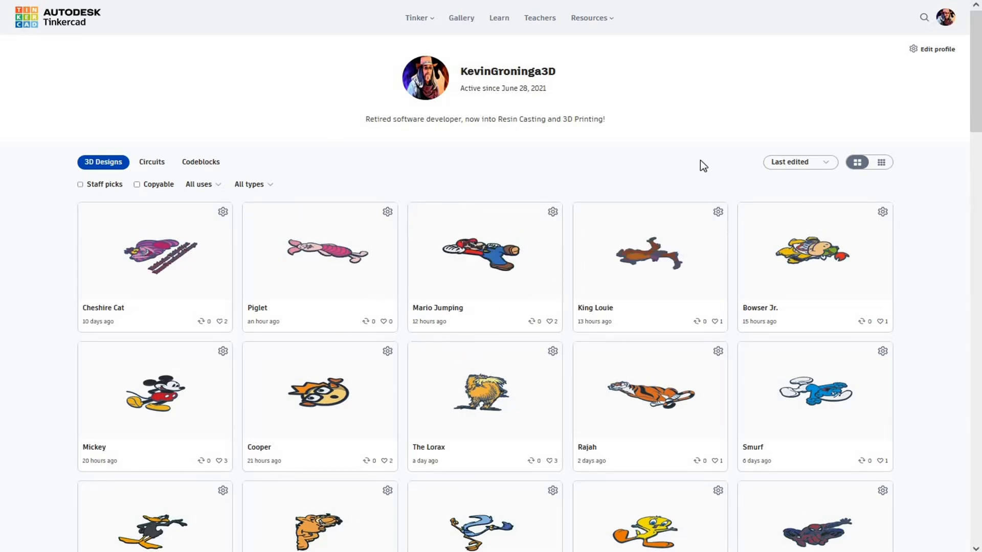
Look over the cartoon character models among the profile's 3D designs.
scroll(695, 164, down, 1)
scroll(625, 243, down, 7)
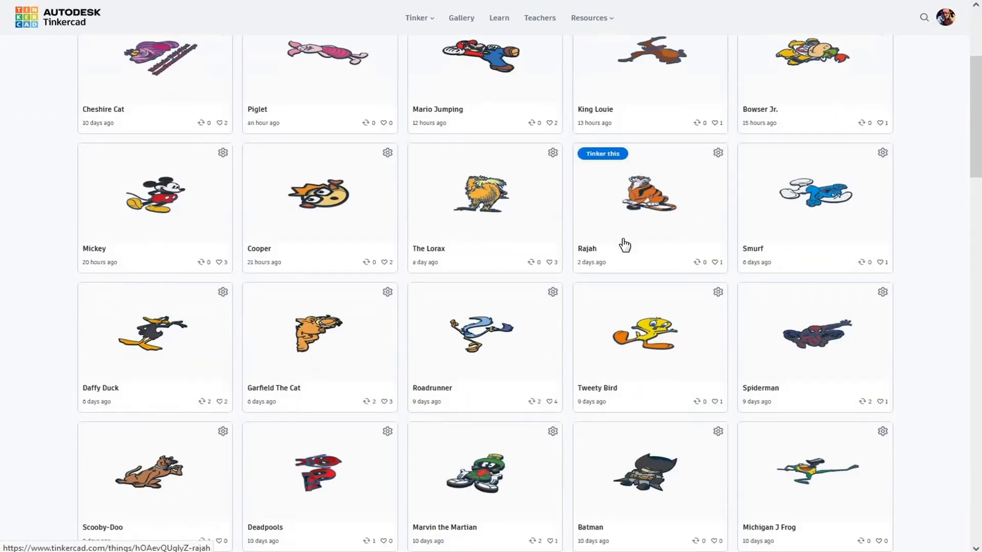
scroll(625, 243, up, 8)
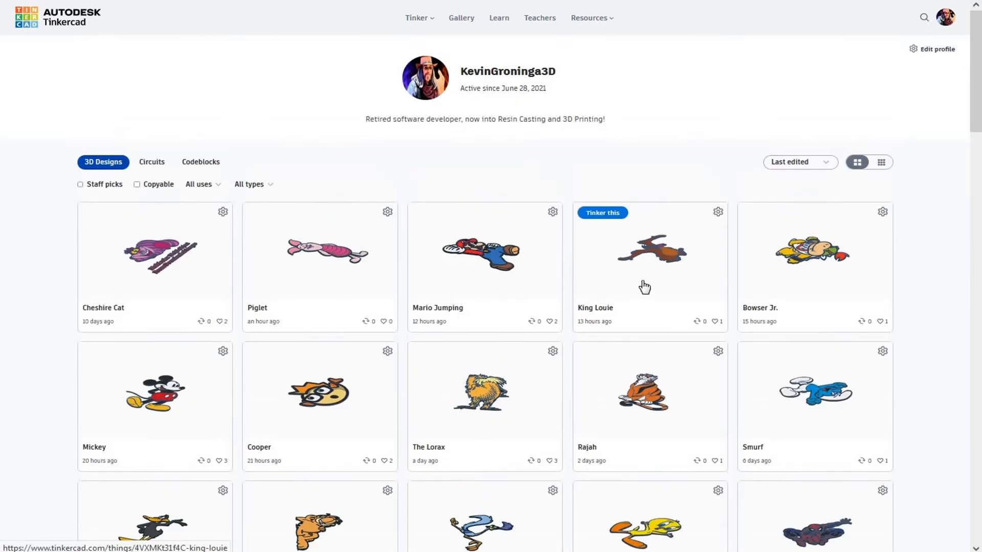
mouse_move(659, 282)
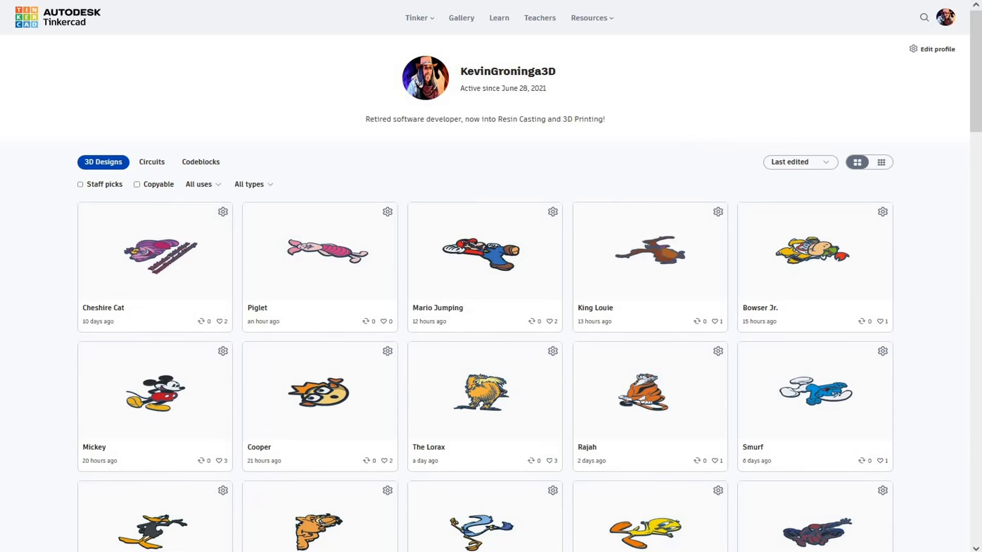
Switch to the Google image results for "cartoon character clipart png filetype:png" and browse the available clipart.
key(ctrl+Tab)
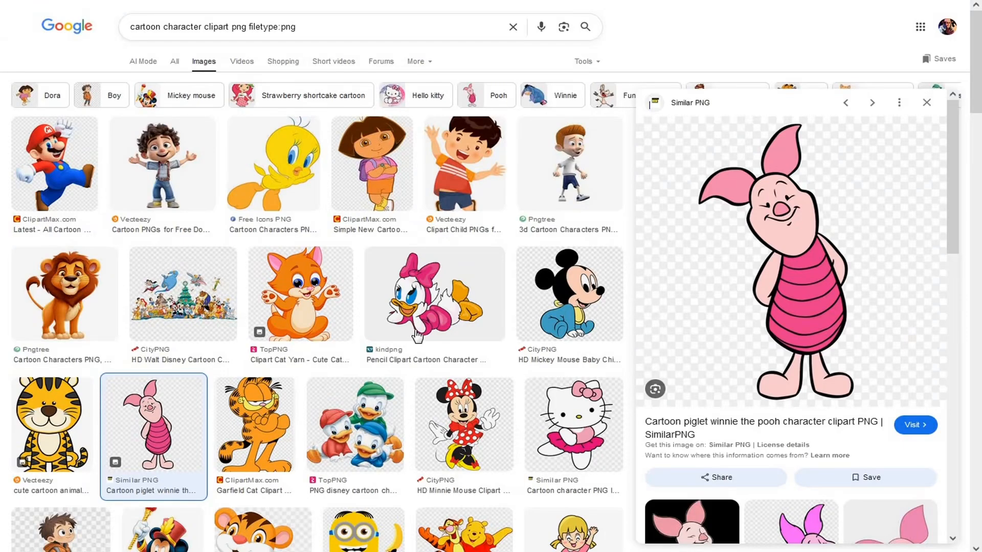
scroll(468, 312, down, 3)
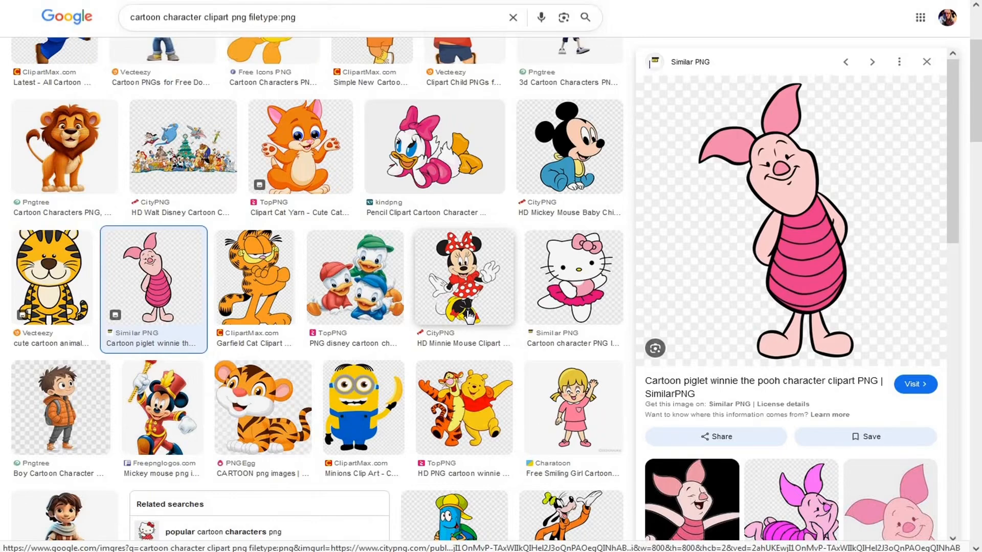
scroll(470, 316, up, 3)
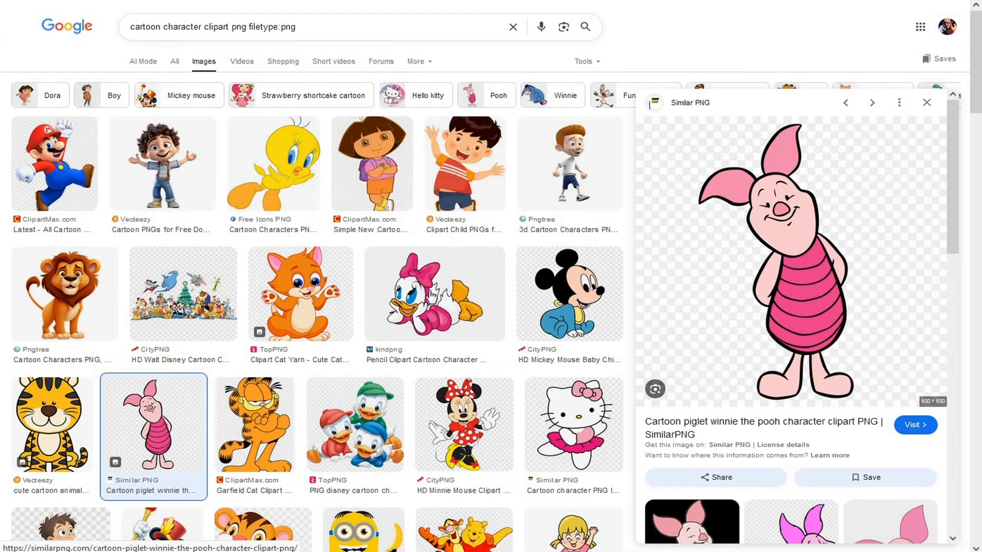
scroll(386, 291, down, 4)
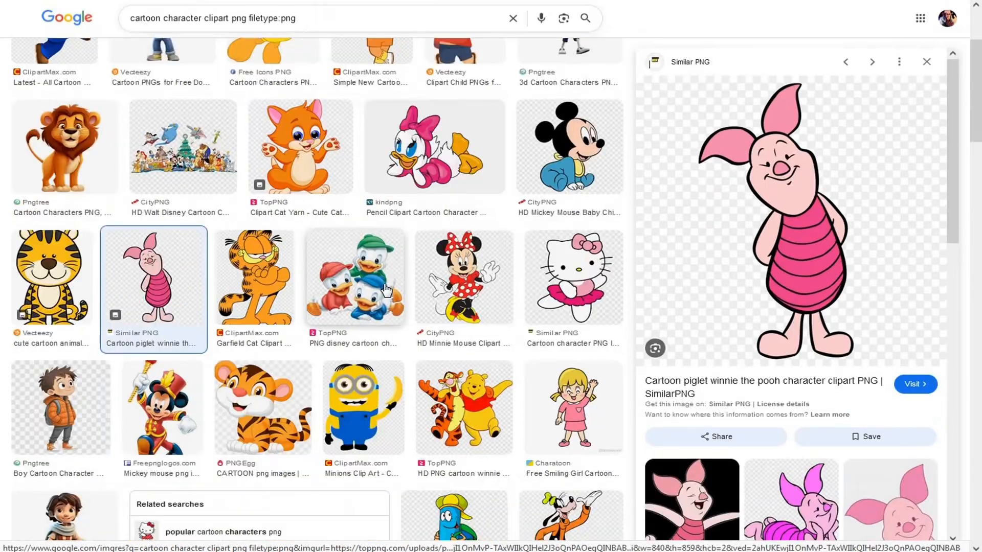
scroll(683, 108, up, 4)
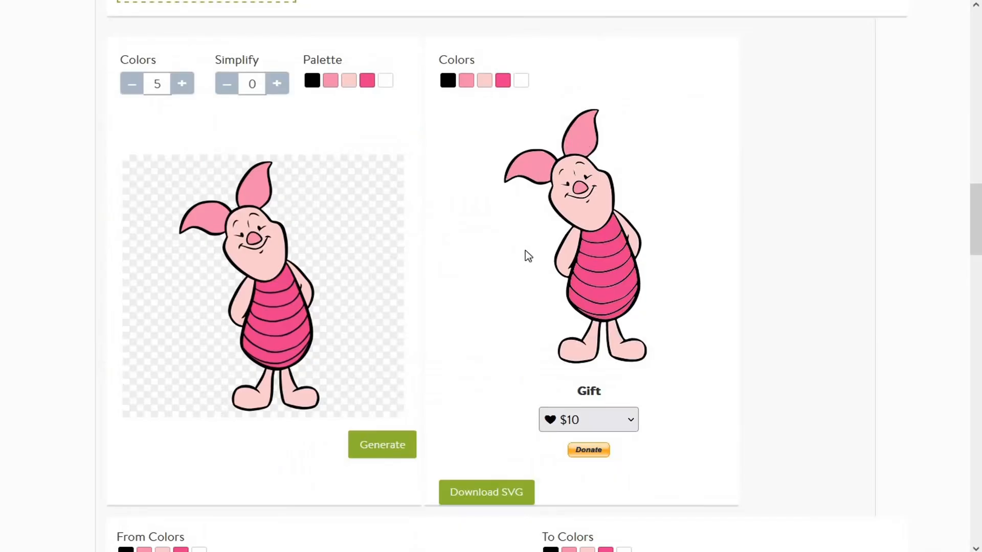
Review the PNG-to-SVG converter page with Piglet's five-color conversion.
scroll(526, 254, up, 15)
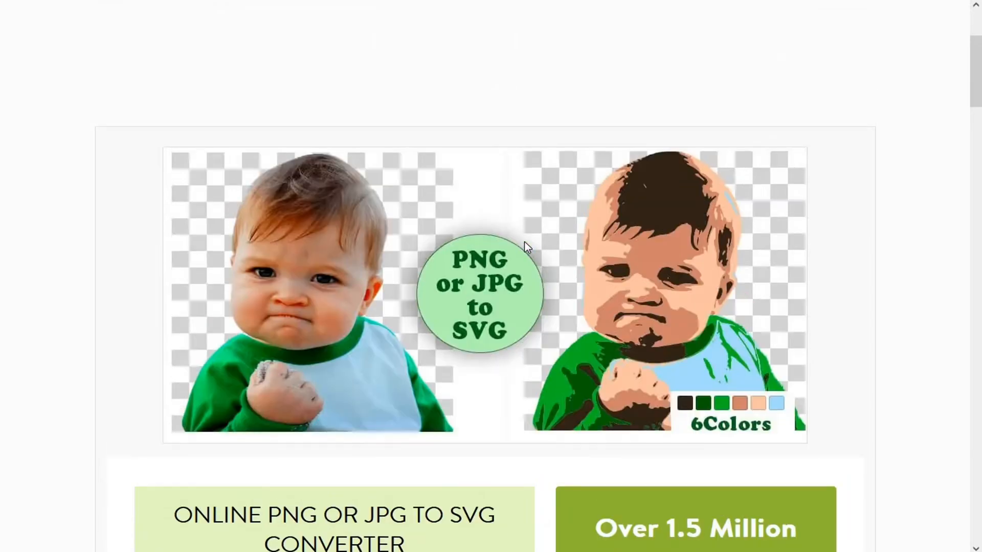
scroll(527, 248, down, 15)
scroll(527, 247, down, 3)
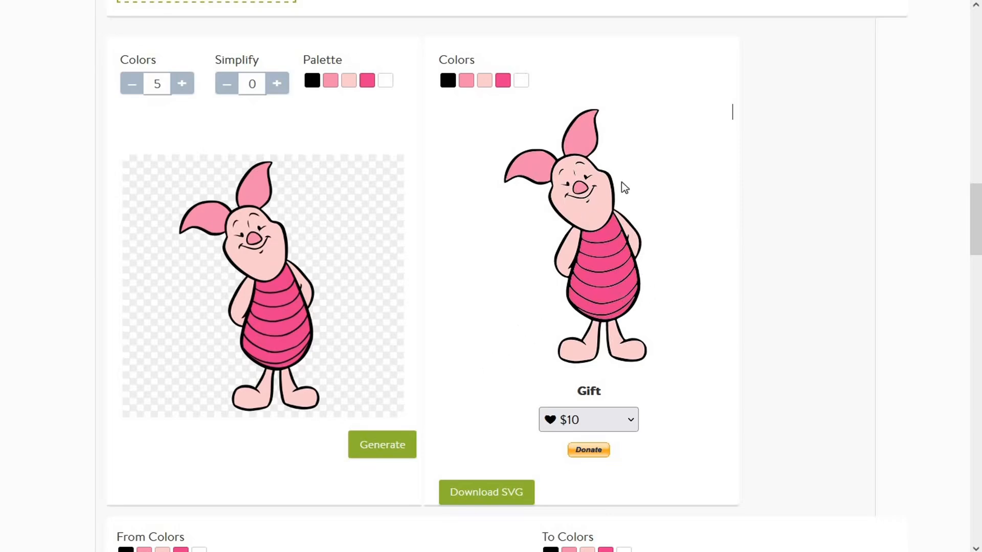
scroll(733, 112, down, 4)
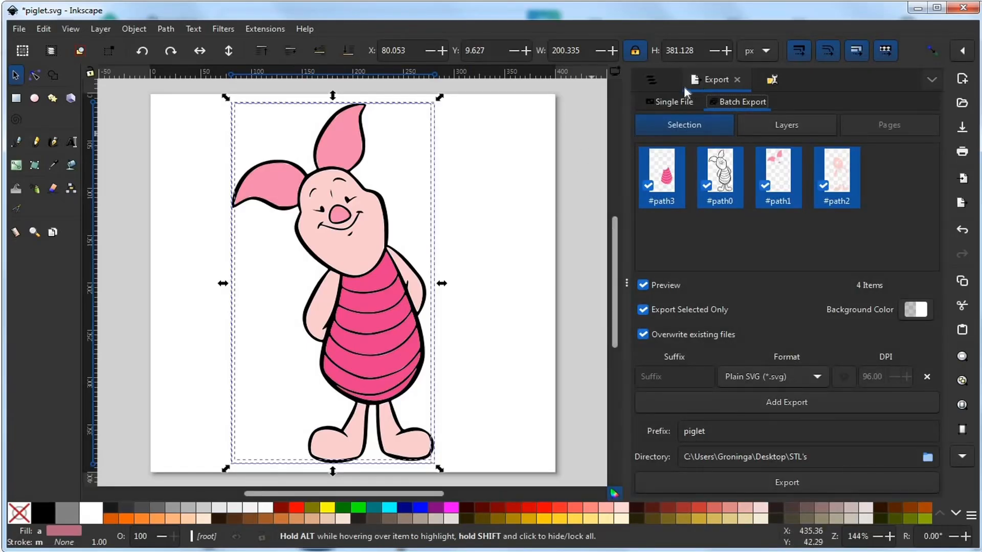
Check the object list of piglet.svg with its selected color paths, and return to the batch export settings.
click(651, 80)
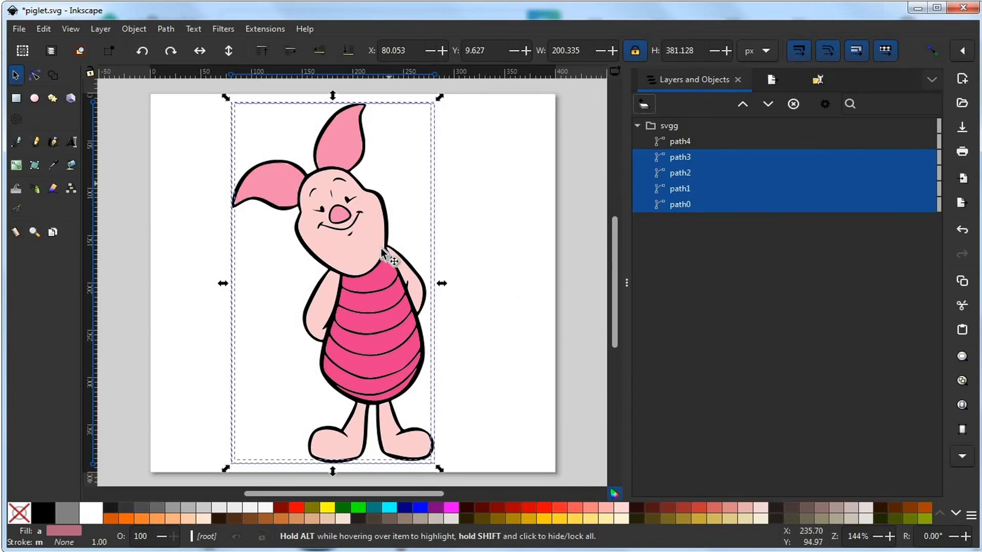
click(771, 80)
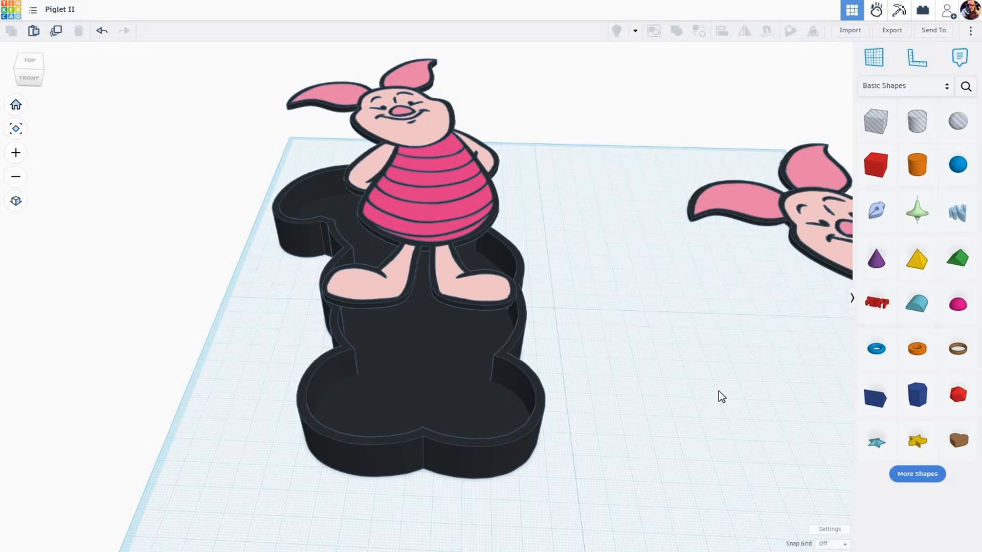
Recolor both shapes of the black Piglet-outline tray white.
right_drag(719, 385, 716, 404)
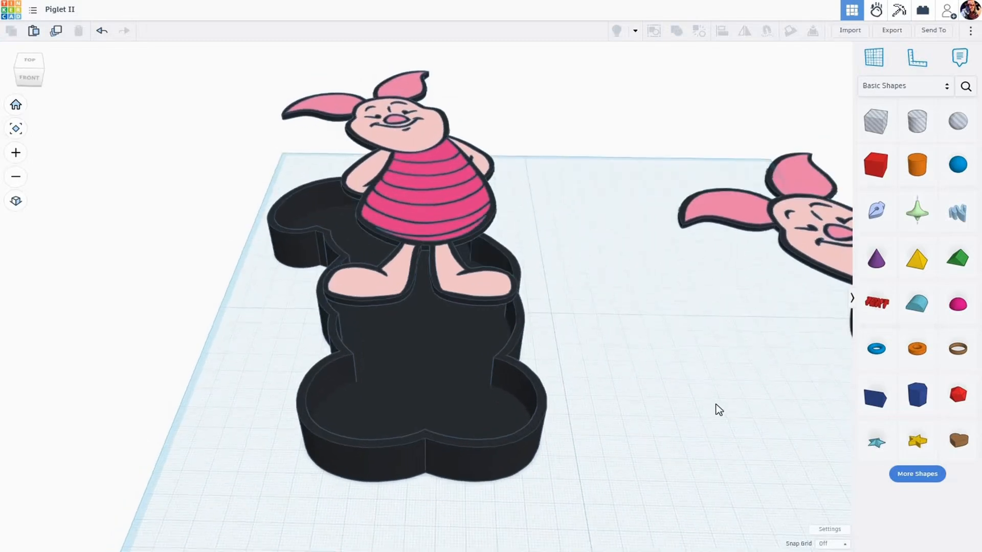
scroll(716, 404, down, 3)
middle_drag(646, 404, 566, 426)
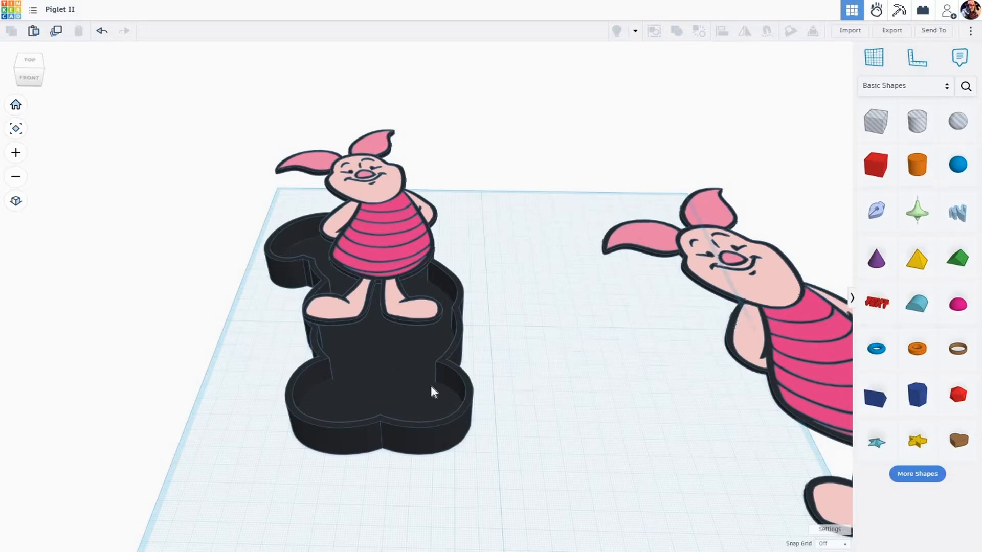
scroll(396, 372, up, 4)
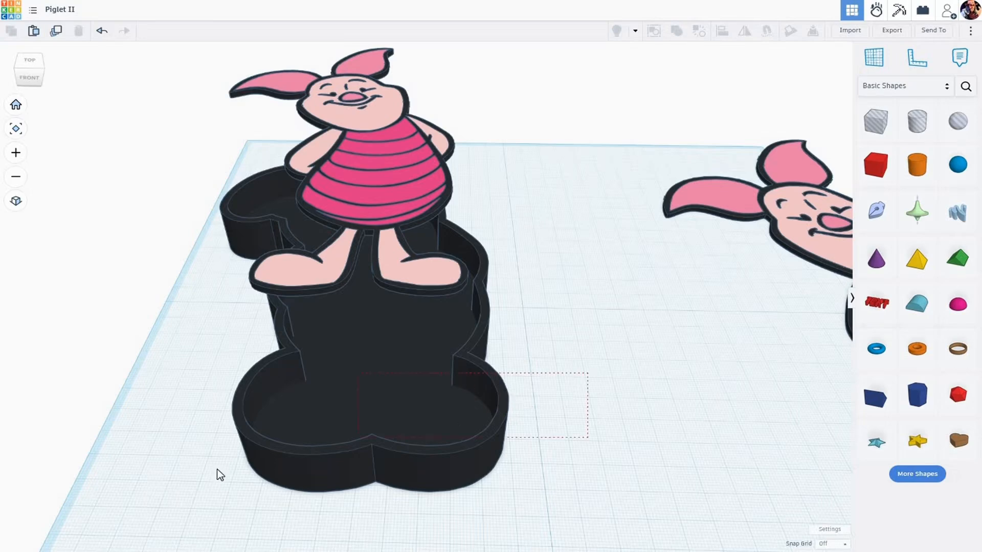
drag(218, 470, 217, 468)
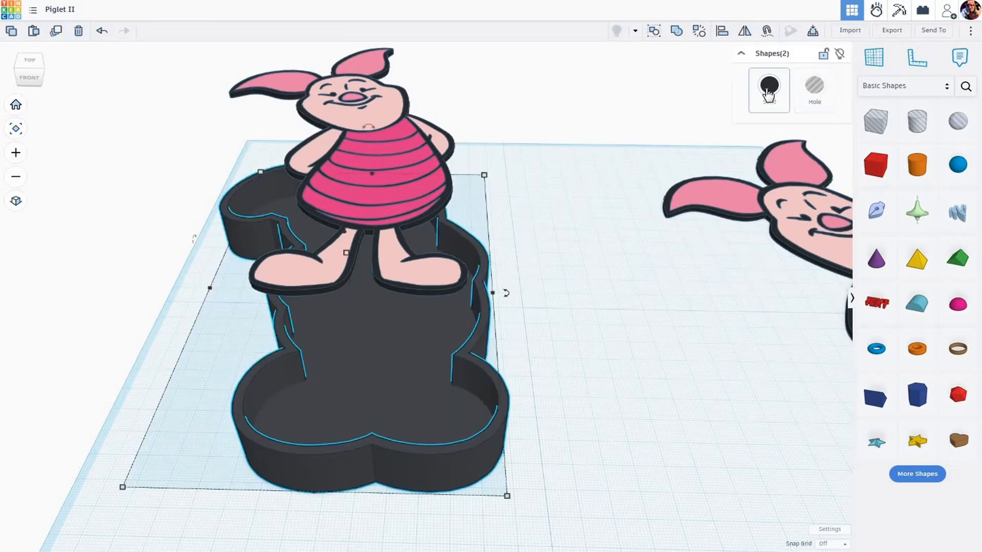
click(768, 91)
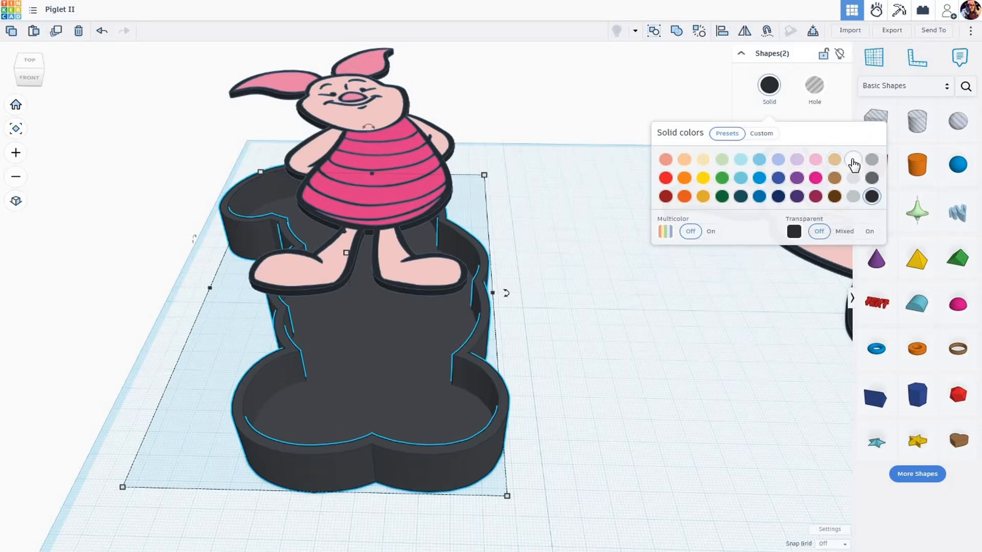
click(853, 160)
click(608, 385)
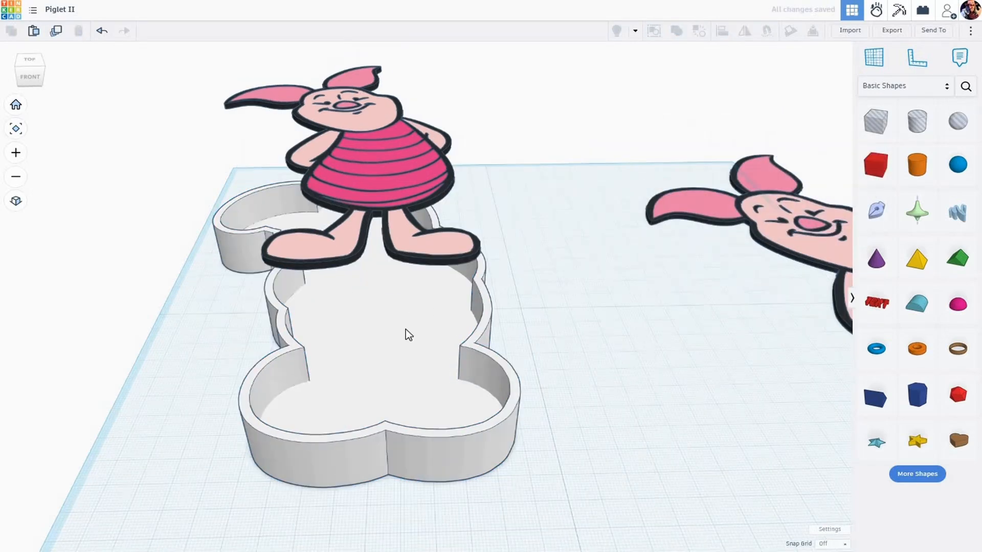
Raise the height of the outline wall around the white tray.
click(402, 335)
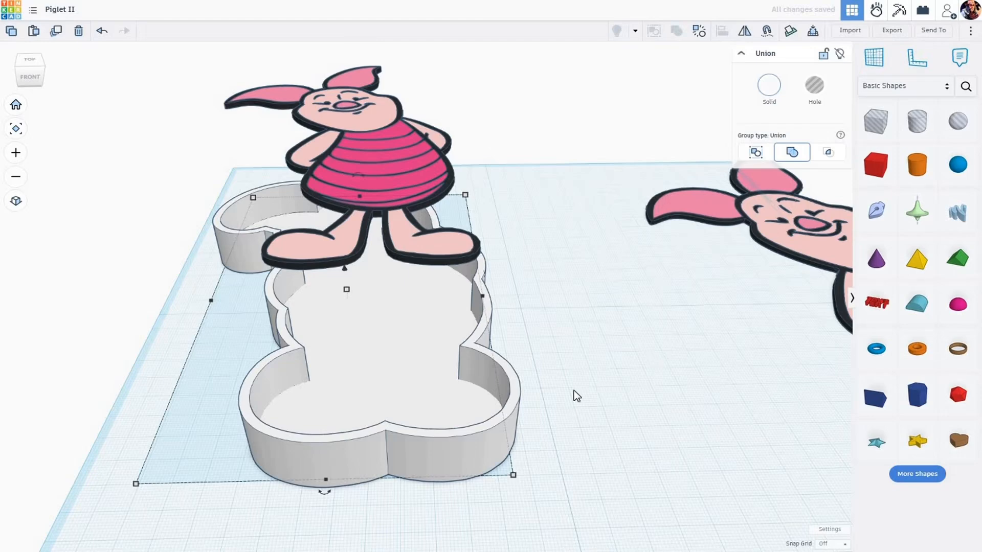
click(532, 418)
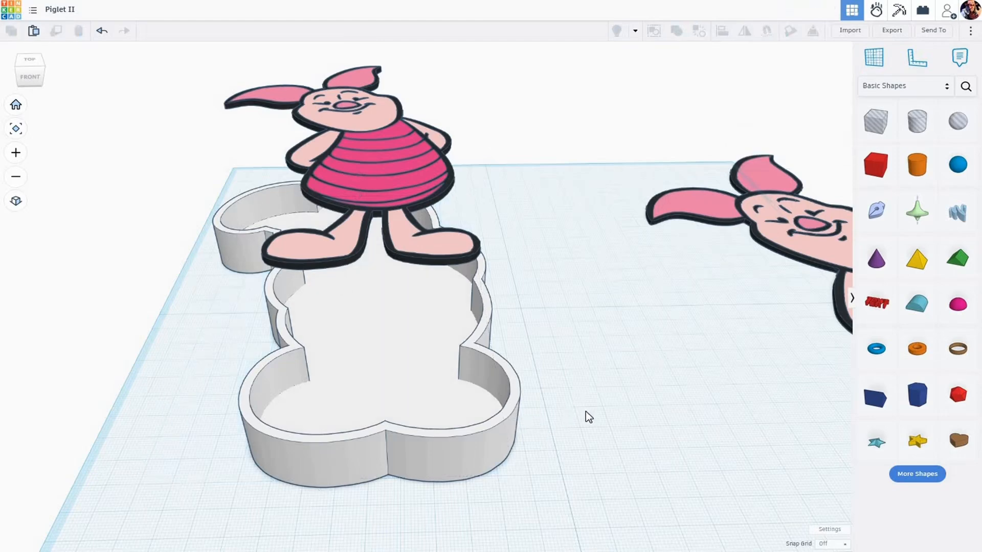
right_drag(644, 399, 635, 392)
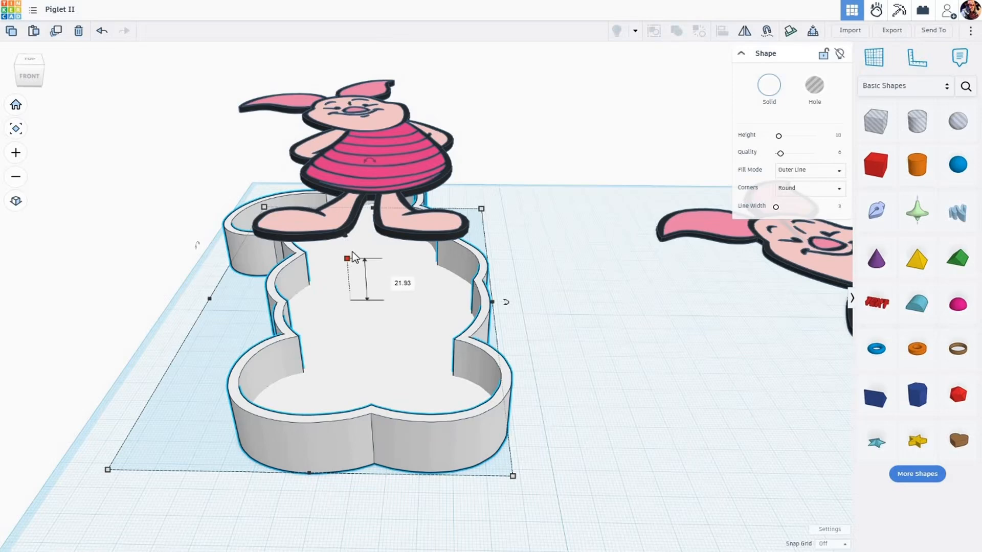
drag(351, 255, 346, 246)
click(586, 316)
scroll(589, 320, up, 2)
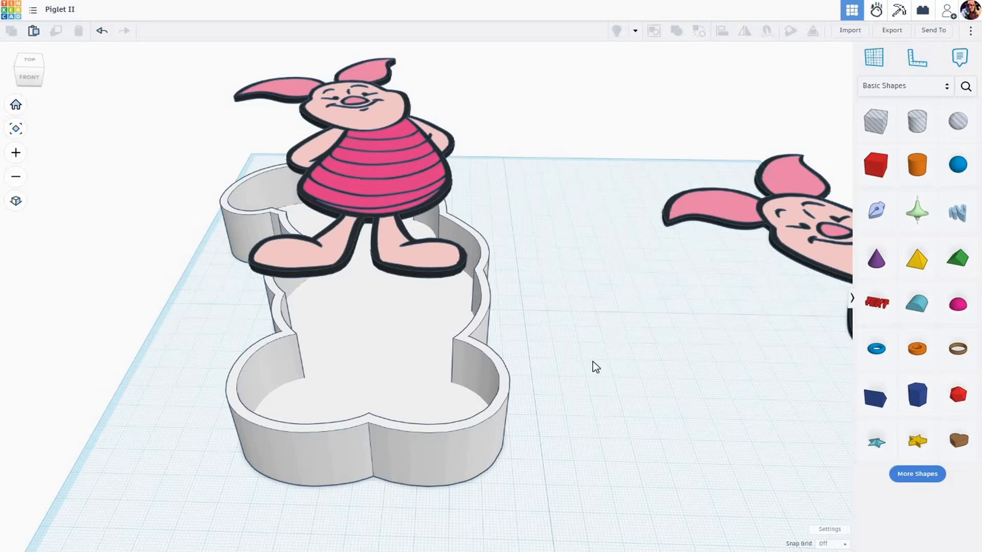
Examine the white tray's interior and its walls from several angles.
drag(594, 363, 263, 496)
right_drag(592, 281, 578, 315)
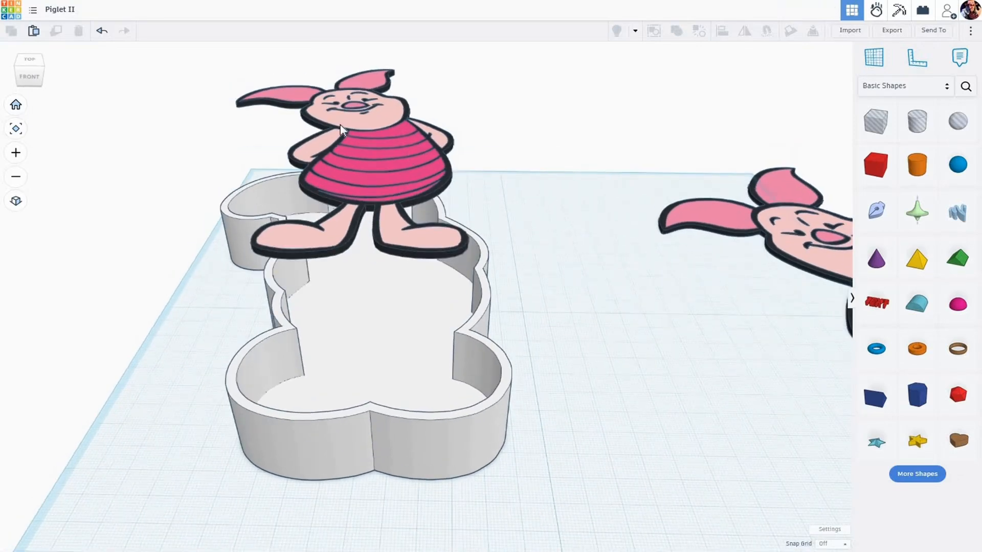
right_drag(431, 112, 399, 318)
scroll(401, 317, up, 2)
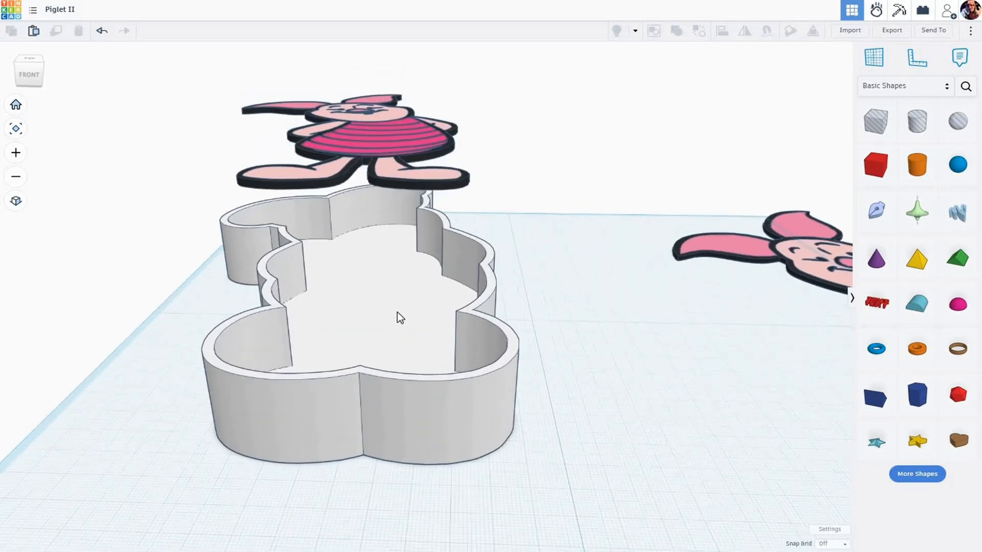
scroll(401, 319, up, 1)
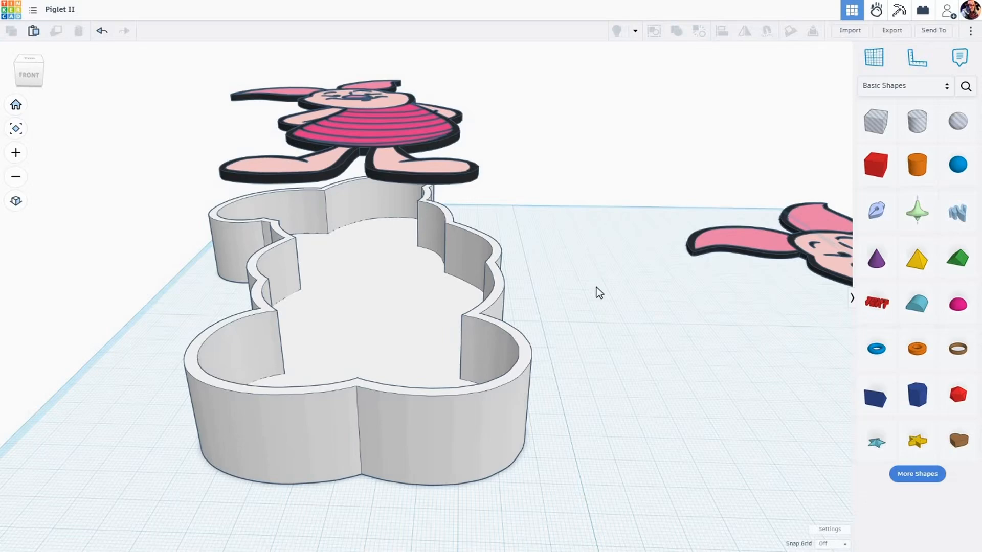
right_drag(597, 287, 602, 281)
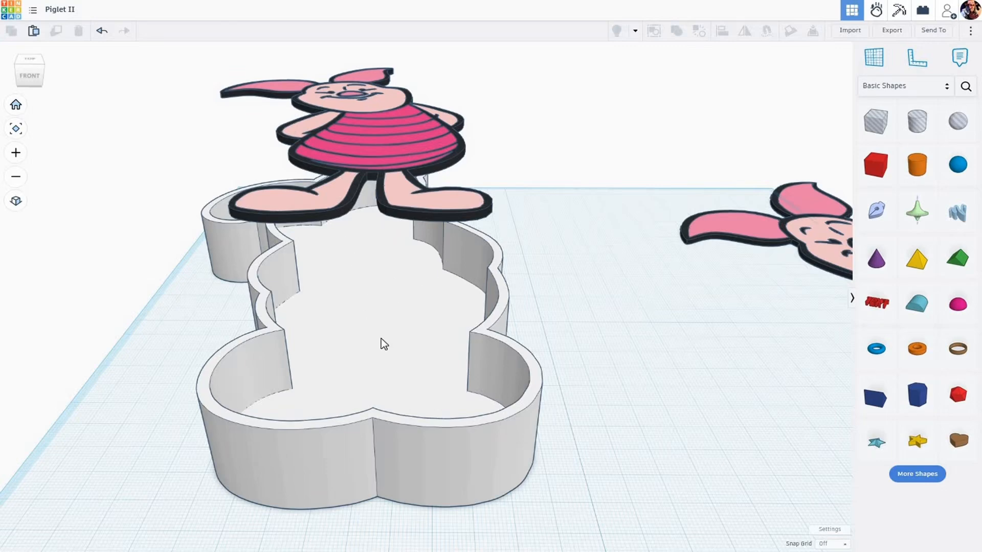
Select all four colored Piglet shapes floating above the tray and turn them into holes.
right_drag(382, 333, 411, 227)
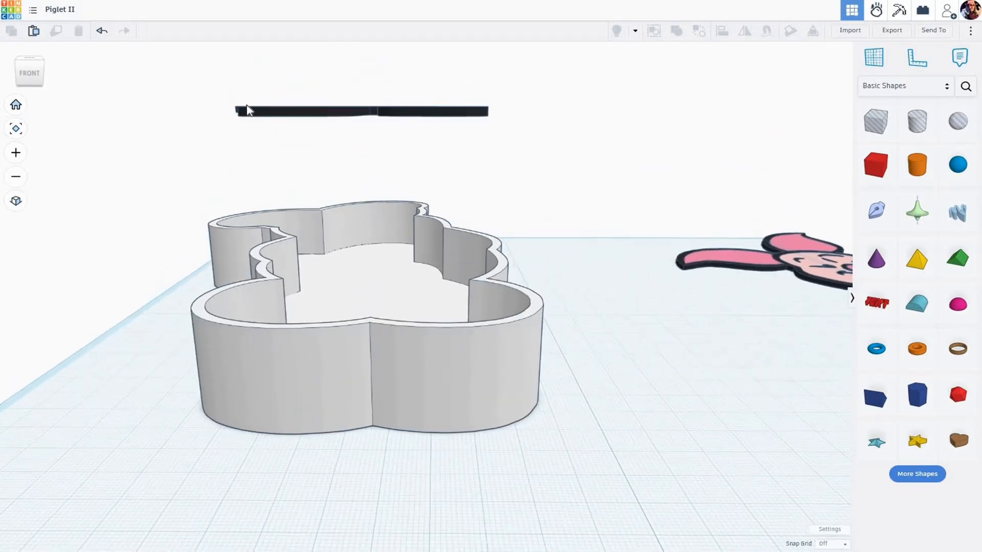
drag(187, 82, 536, 134)
right_drag(566, 222, 572, 229)
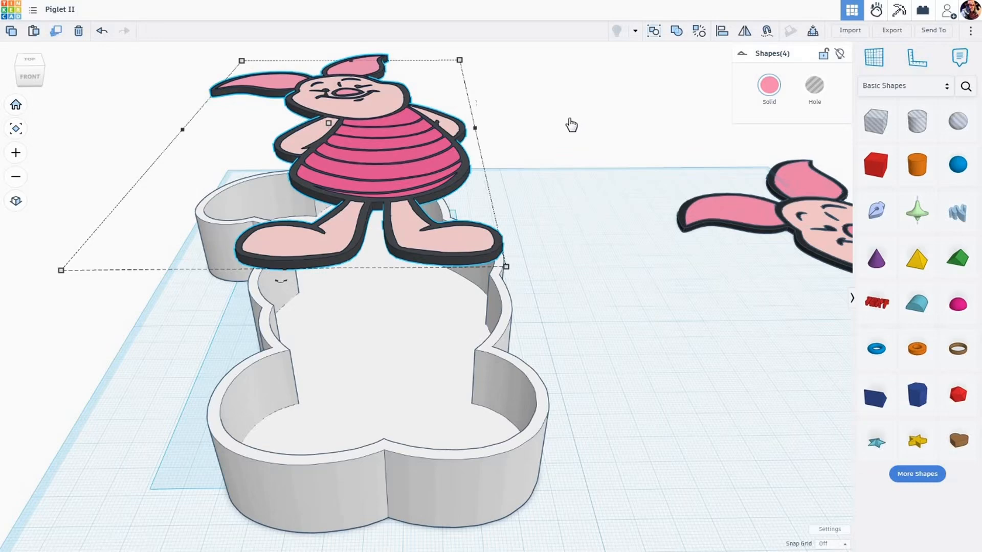
click(816, 91)
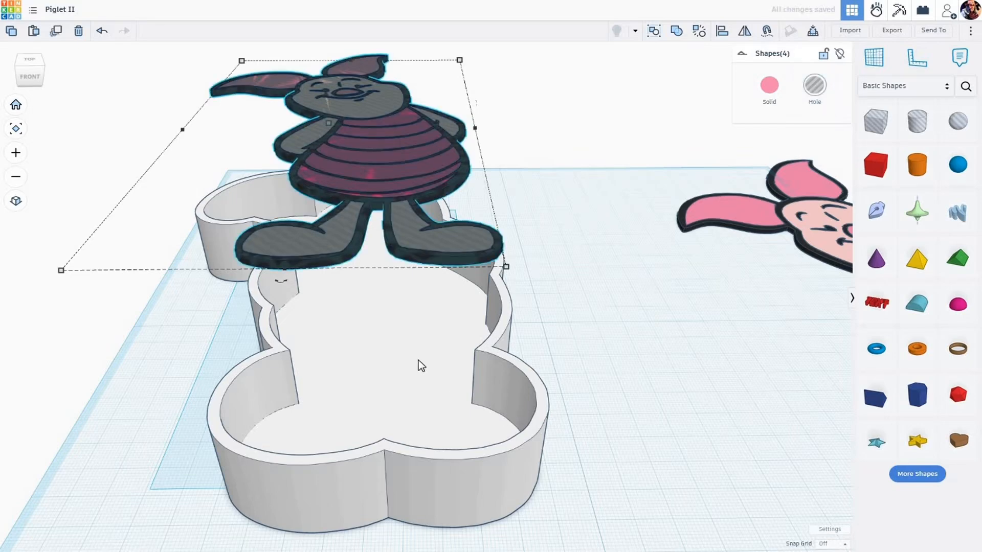
Place a temporary workplane on the inside floor of the tray.
right_drag(419, 360, 410, 320)
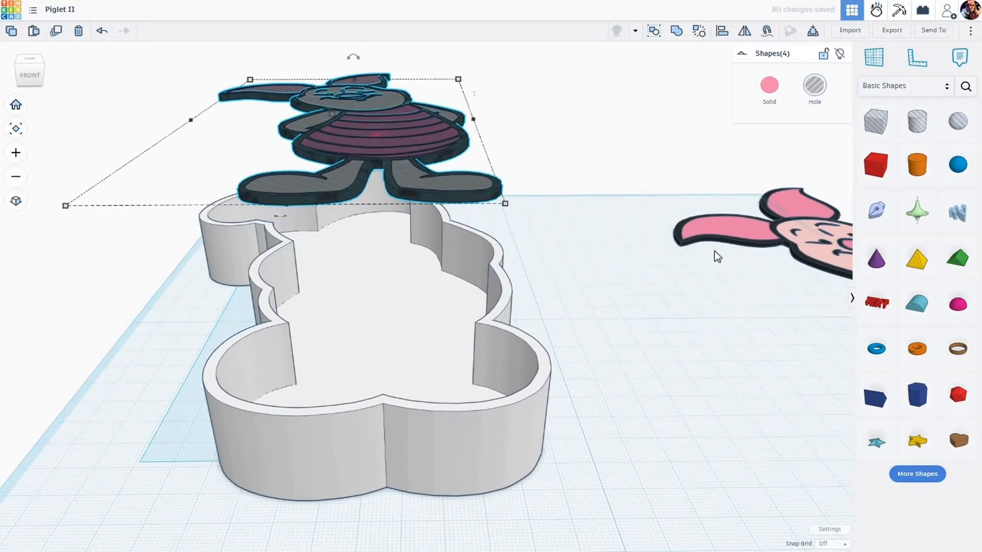
click(875, 60)
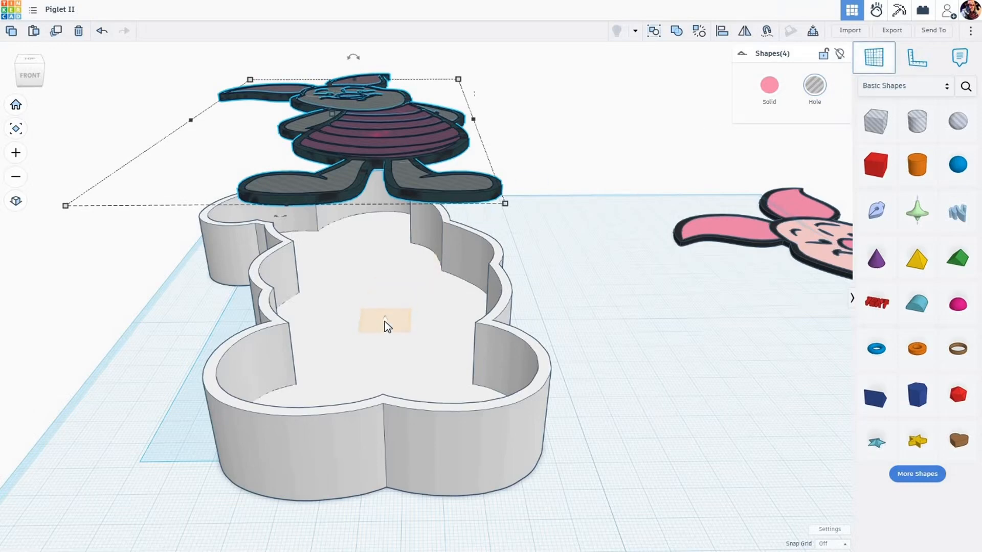
click(385, 321)
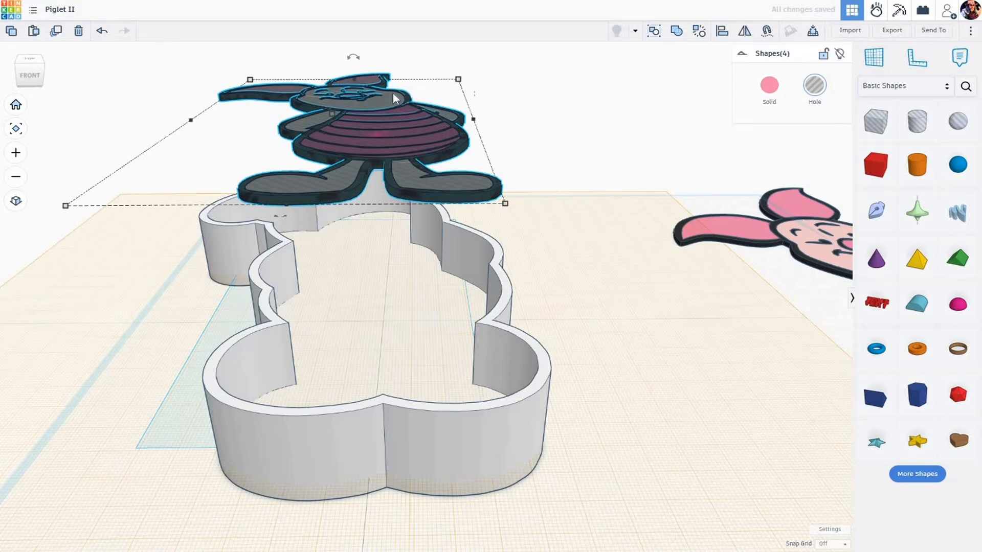
Drop the four Piglet hole shapes onto the temporary workplane on the tray's inside floor.
key(d)
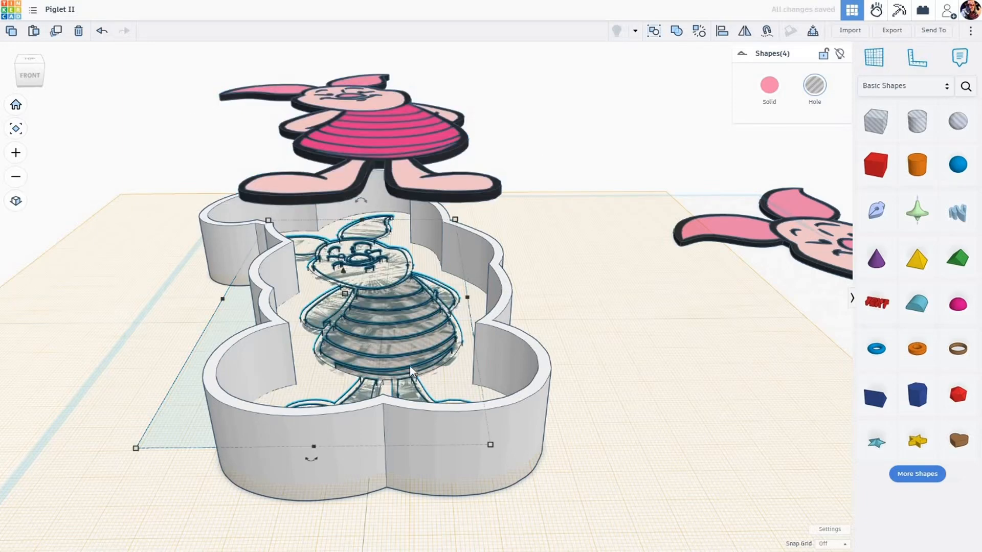
scroll(409, 366, up, 5)
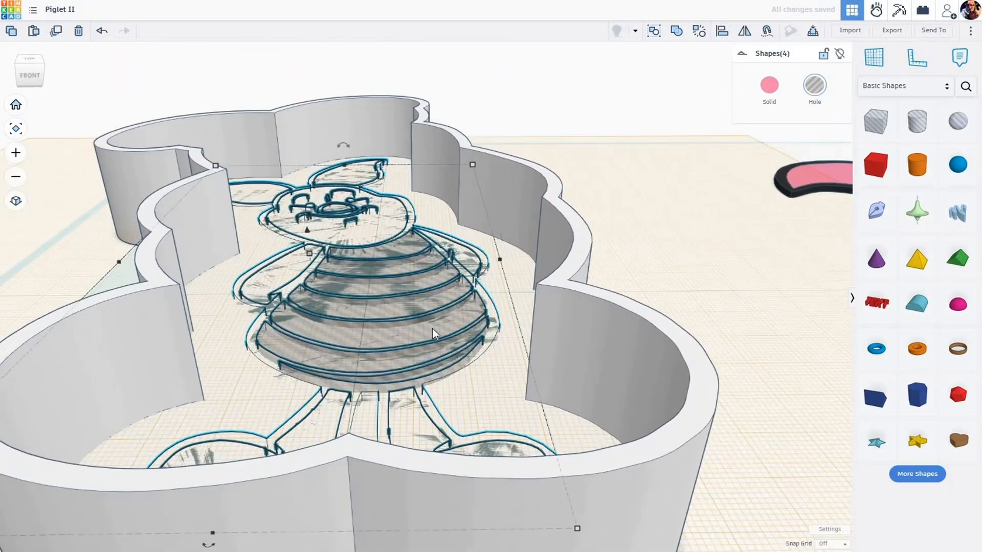
scroll(433, 329, down, 5)
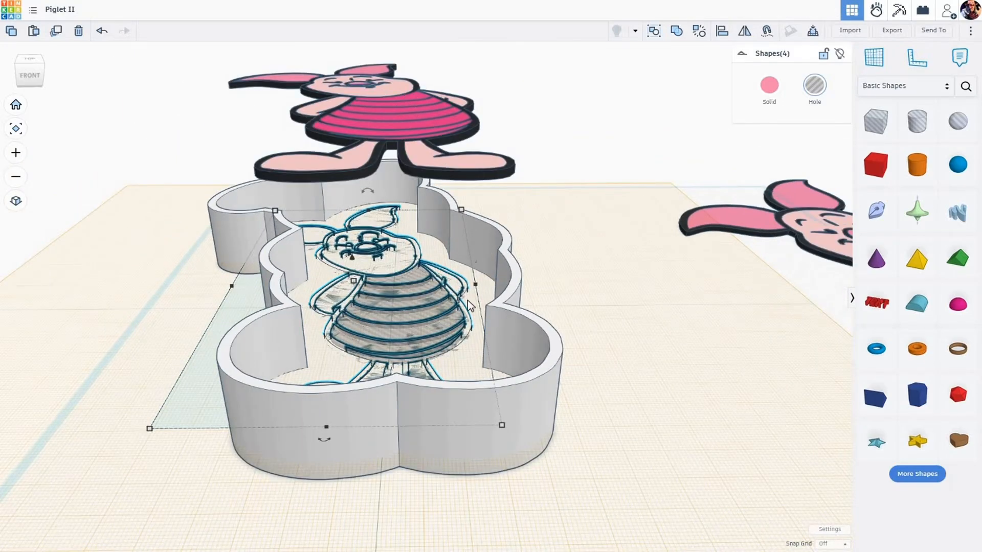
scroll(387, 330, up, 5)
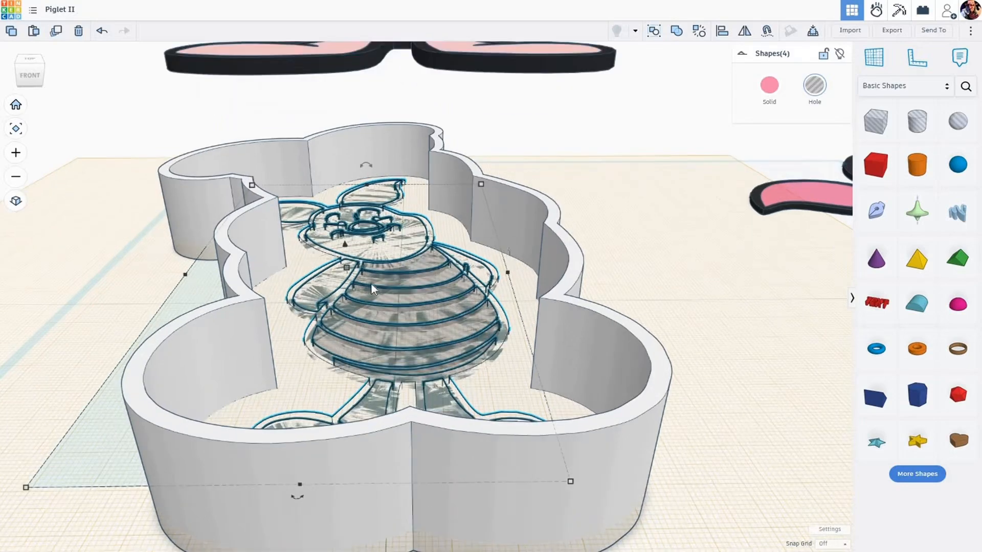
right_drag(530, 321, 532, 338)
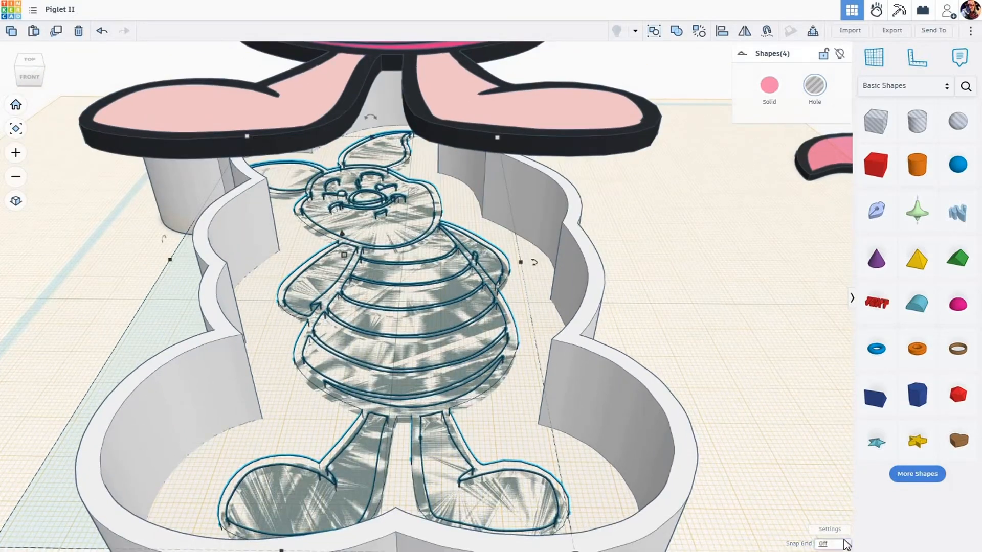
Set the snap grid to 1.0 mm and sink the Piglet hole shapes into the tray floor.
click(847, 546)
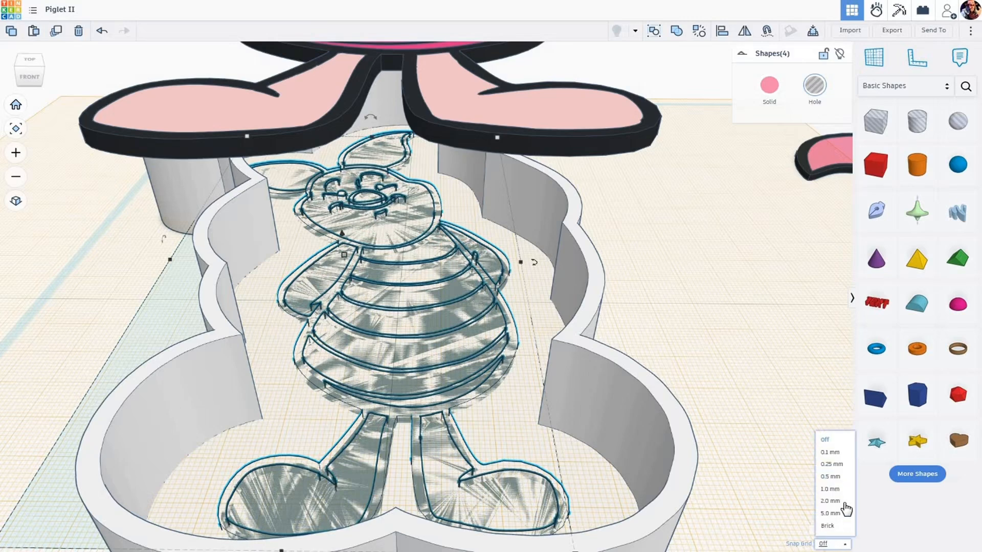
click(834, 489)
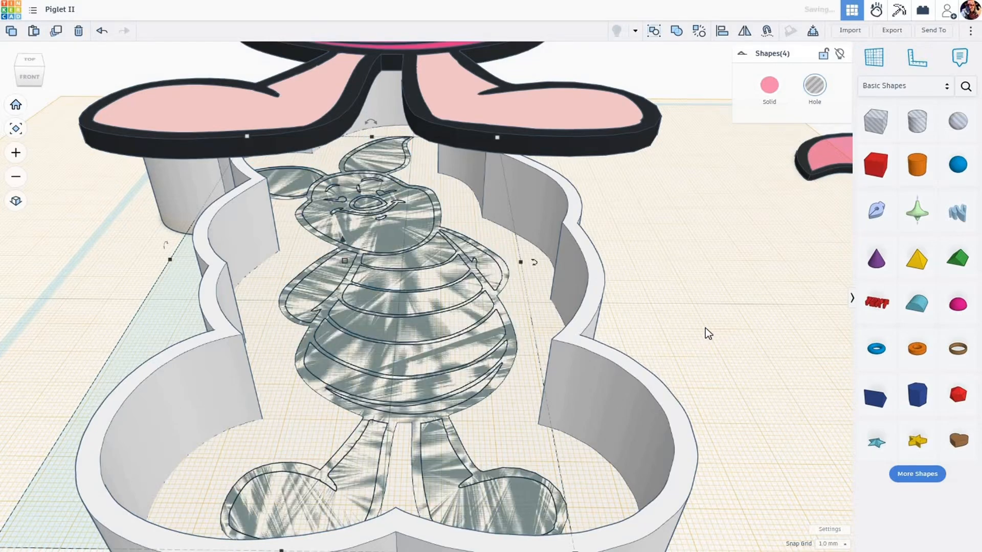
scroll(704, 336, down, 3)
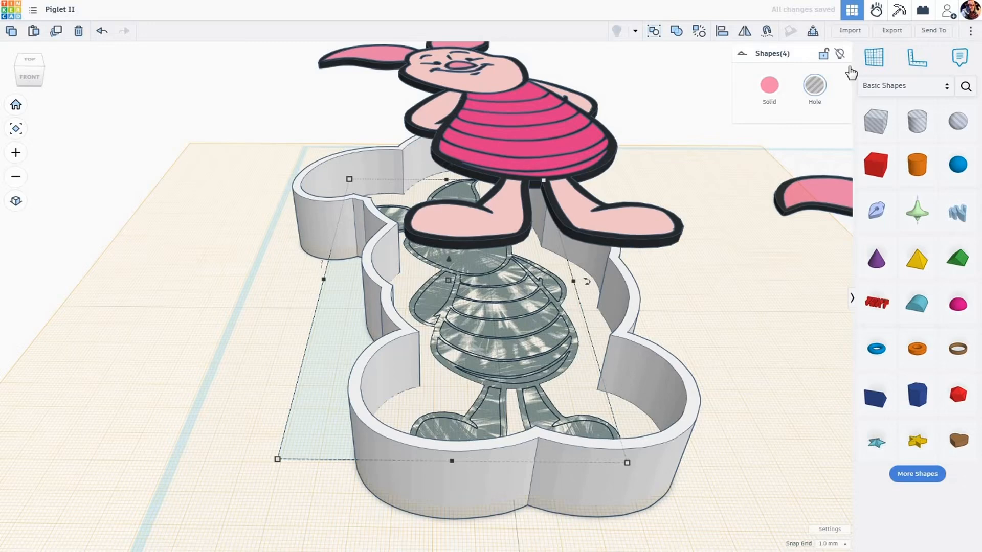
Return the workplane to the base grid and clear the selection.
click(874, 57)
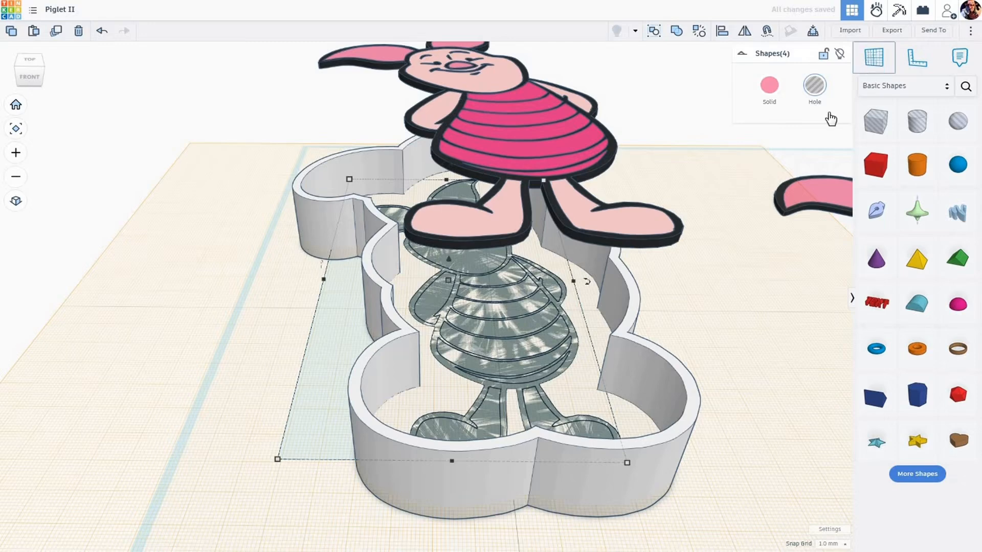
click(731, 333)
click(730, 333)
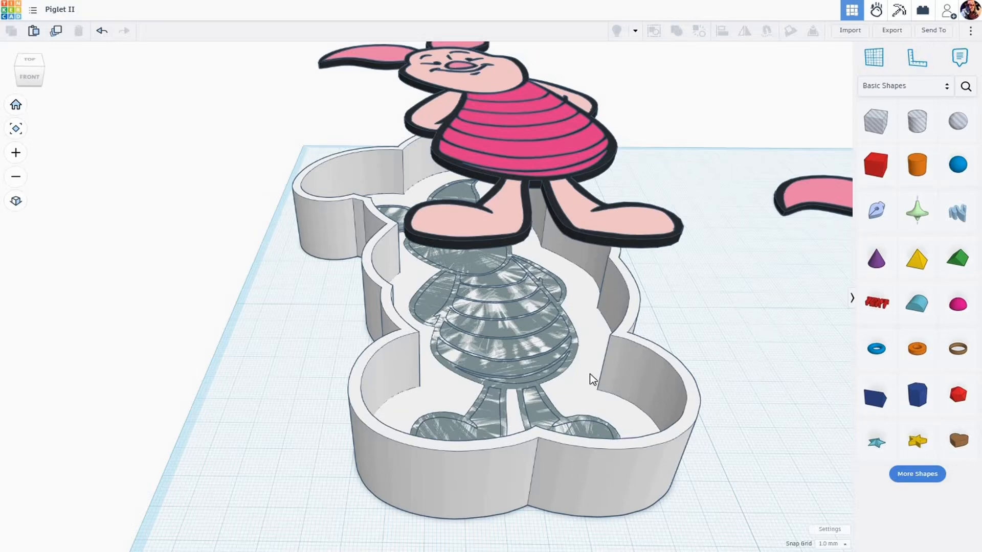
Select the white tray together with the sunken Piglet holes and combine them as a union group.
drag(592, 380, 287, 481)
drag(691, 347, 704, 326)
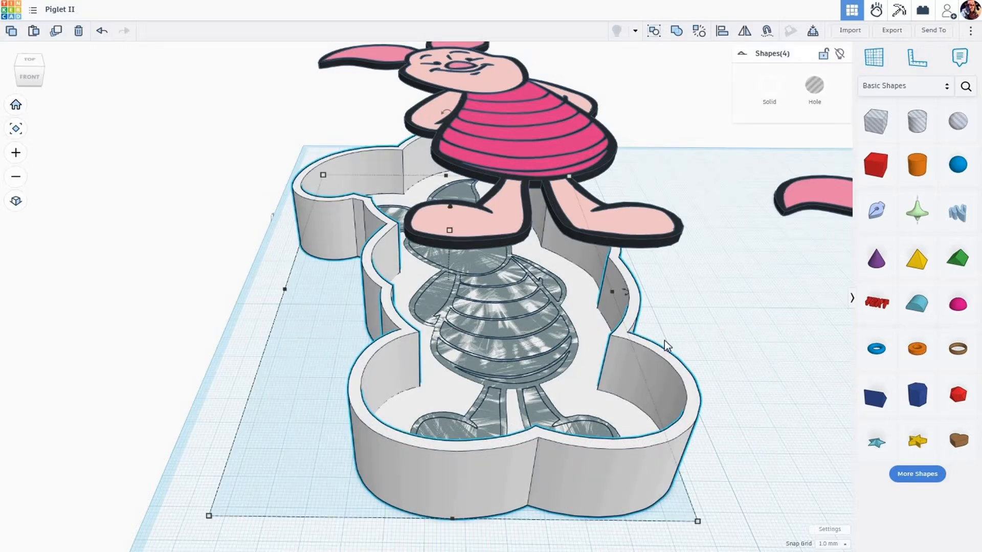
right_drag(682, 312, 680, 314)
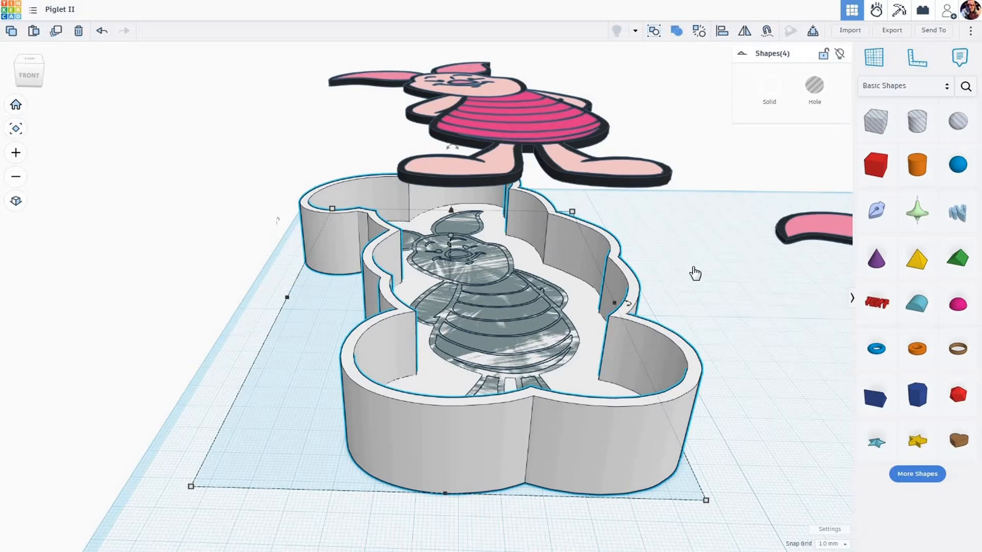
right_drag(692, 268, 711, 310)
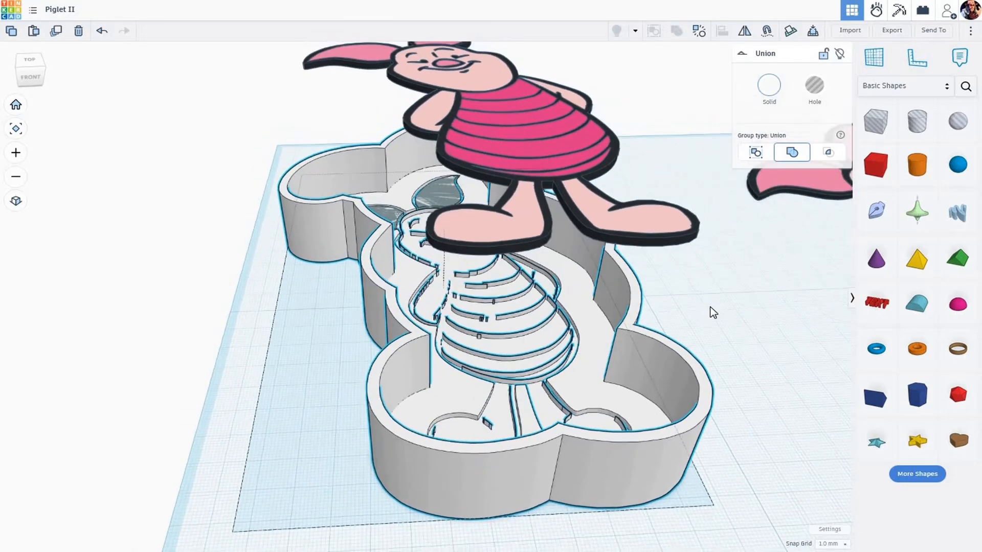
Examine the Piglet recess cut into the tray floor, including its stripe and outline details, up close and from a distance.
scroll(413, 224, up, 2)
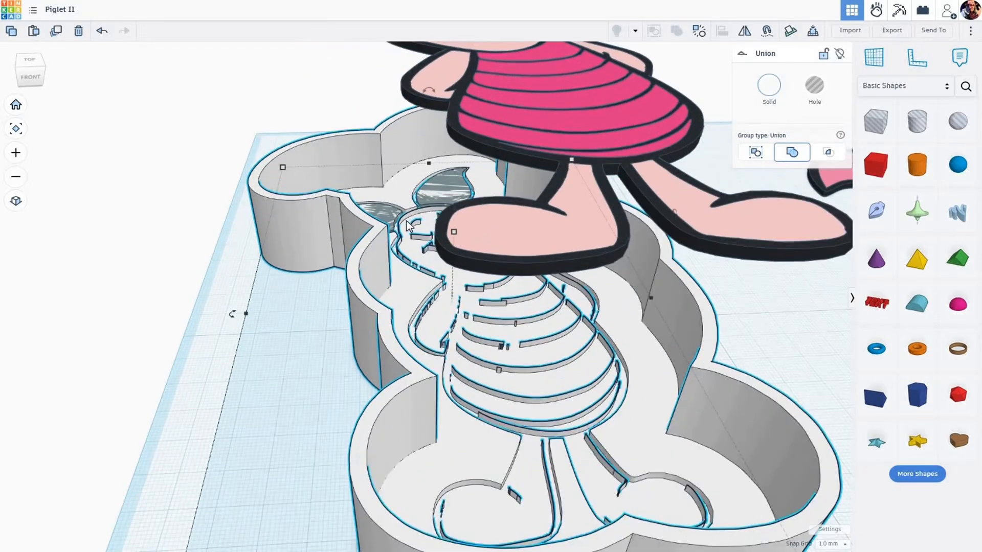
scroll(422, 258, down, 5)
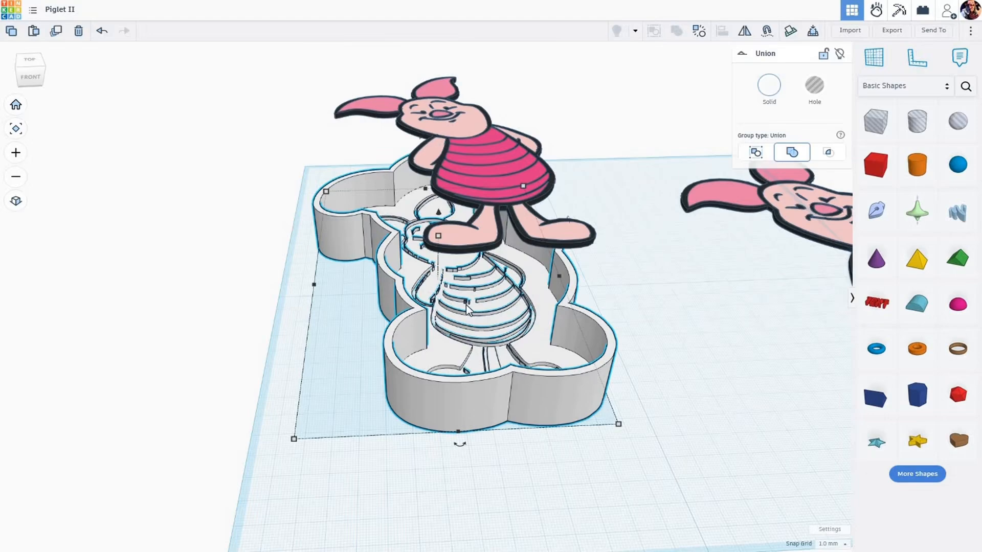
scroll(467, 307, up, 5)
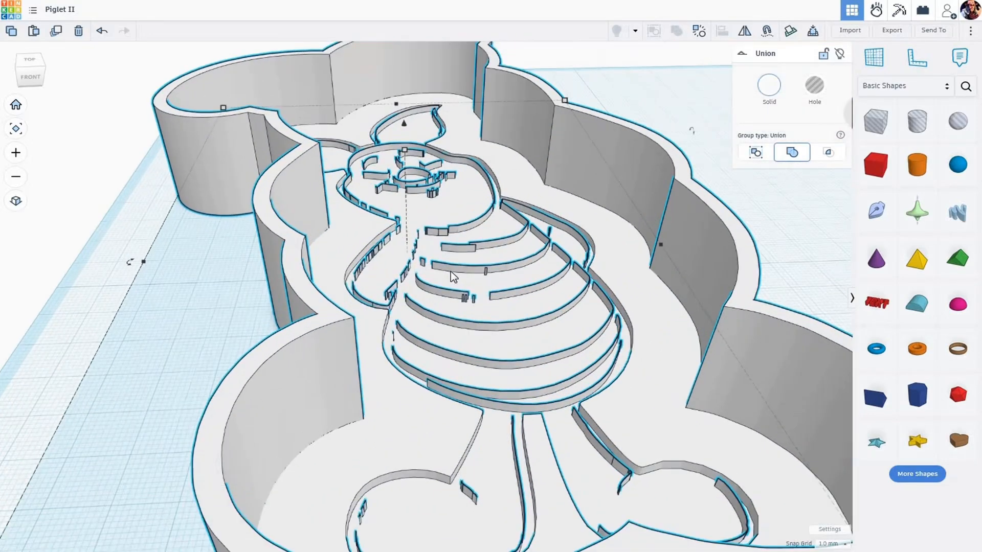
scroll(451, 275, up, 3)
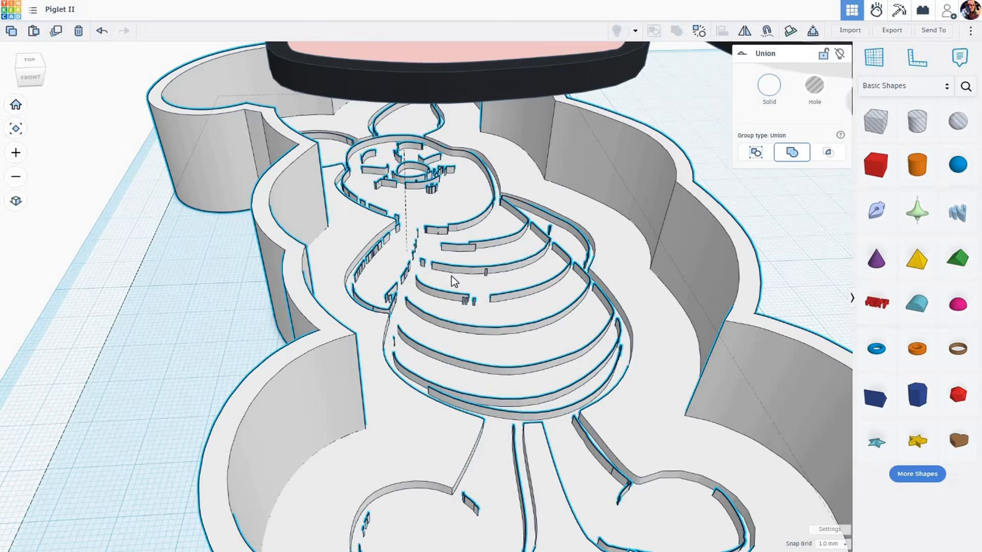
scroll(454, 279, down, 5)
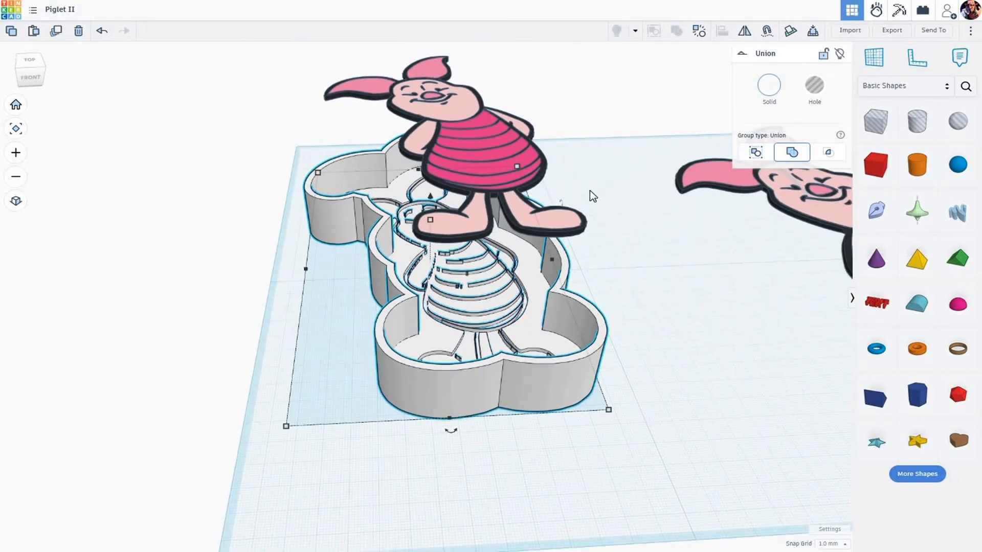
right_drag(588, 191, 610, 210)
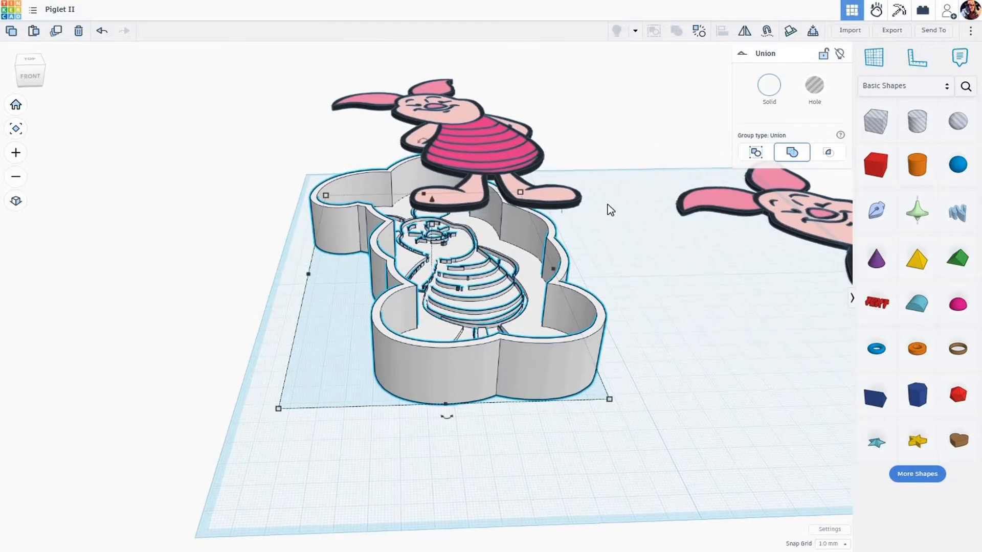
middle_drag(606, 215, 573, 233)
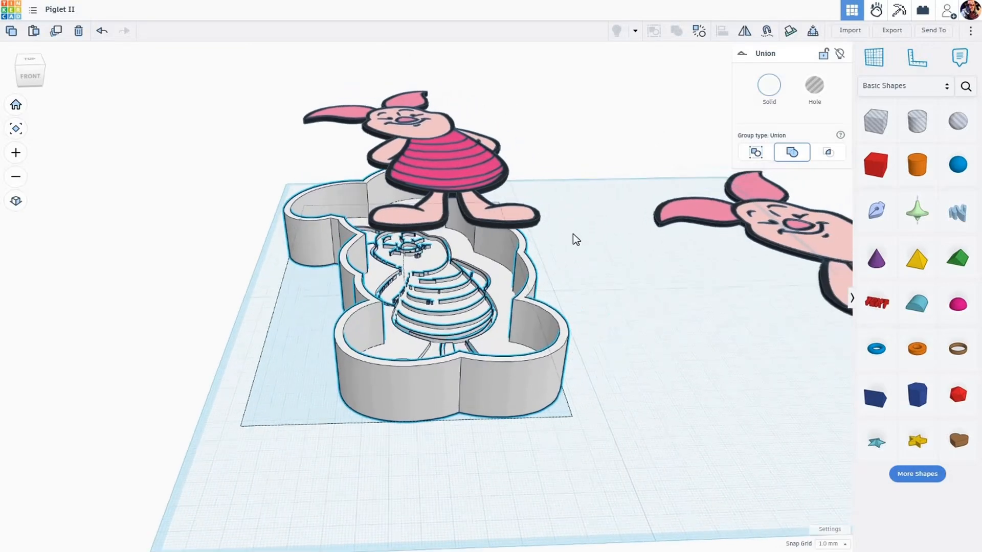
click(453, 281)
scroll(460, 273, up, 3)
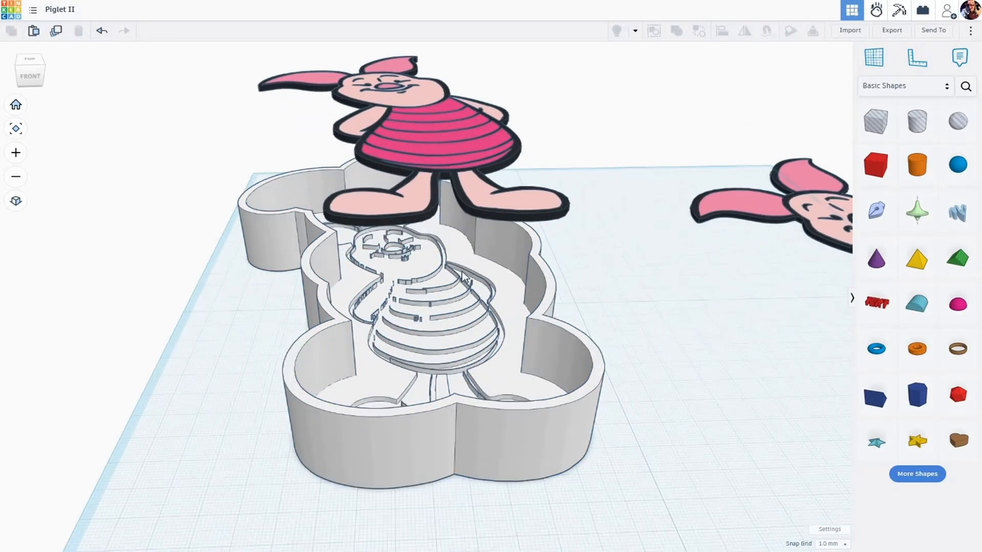
scroll(466, 258, up, 2)
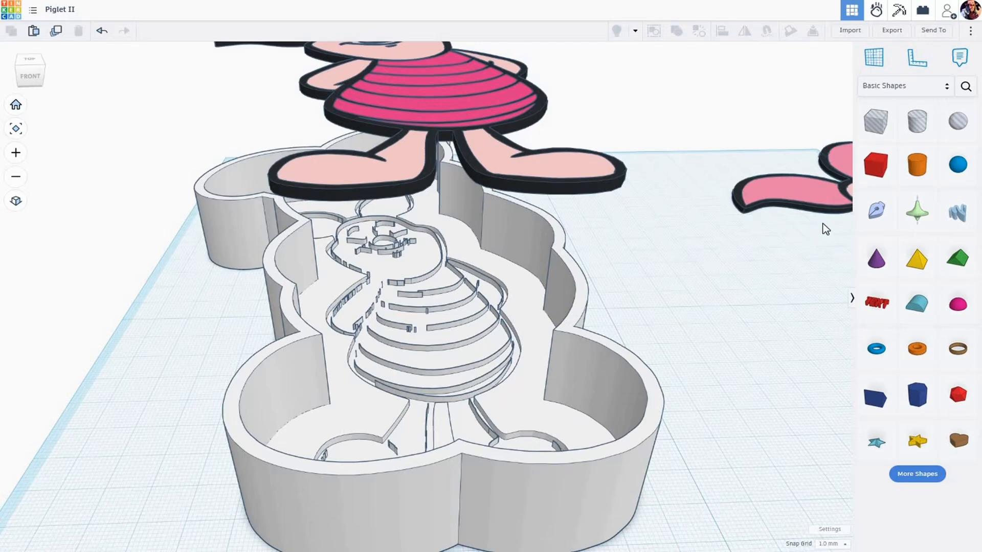
Place a temporary workplane on the floor of the Piglet recess, at the striped body.
click(874, 61)
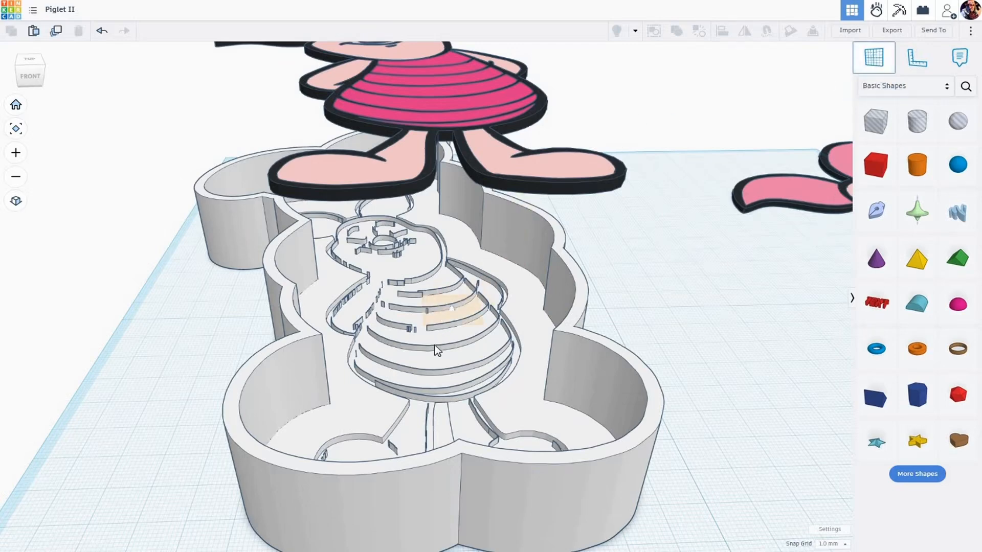
scroll(435, 350, up, 1)
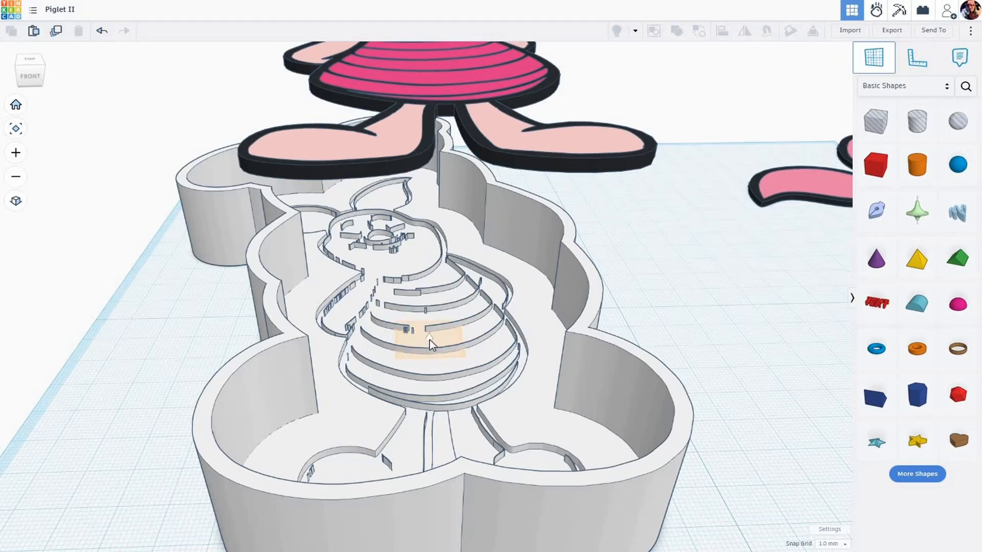
click(429, 340)
Select the four colored Piglet shapes floating above the tray and drop them into the recess.
scroll(426, 339, down, 3)
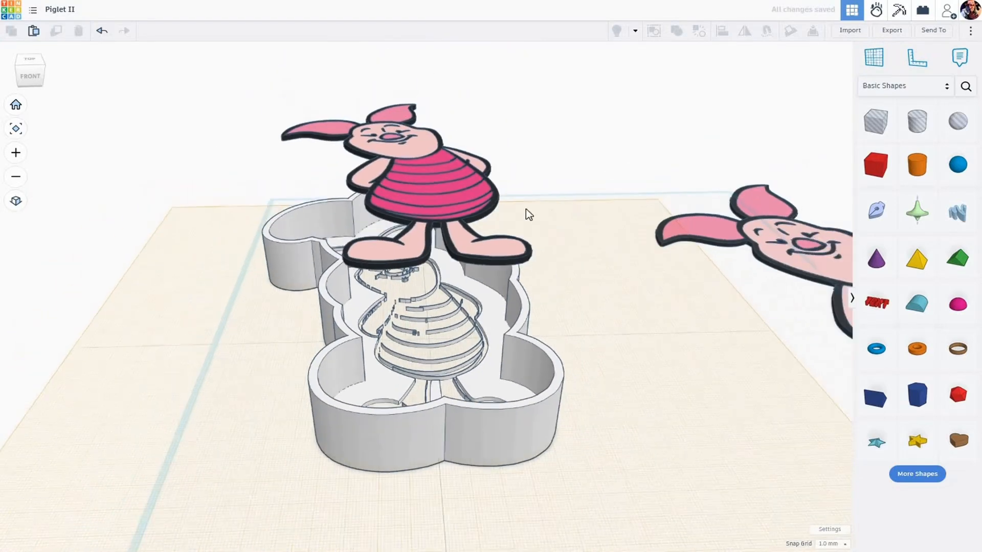
scroll(542, 194, down, 1)
scroll(548, 173, down, 2)
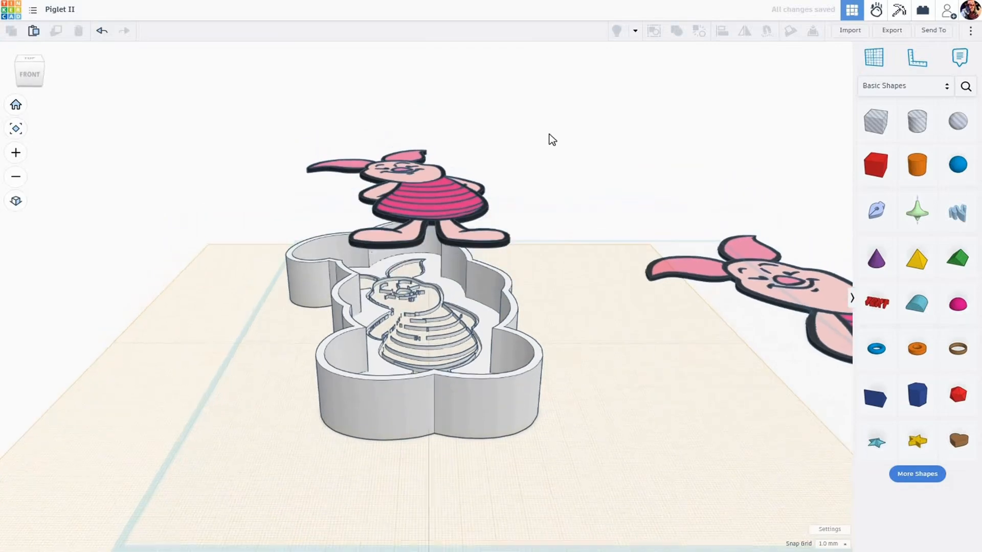
right_drag(549, 134, 379, 134)
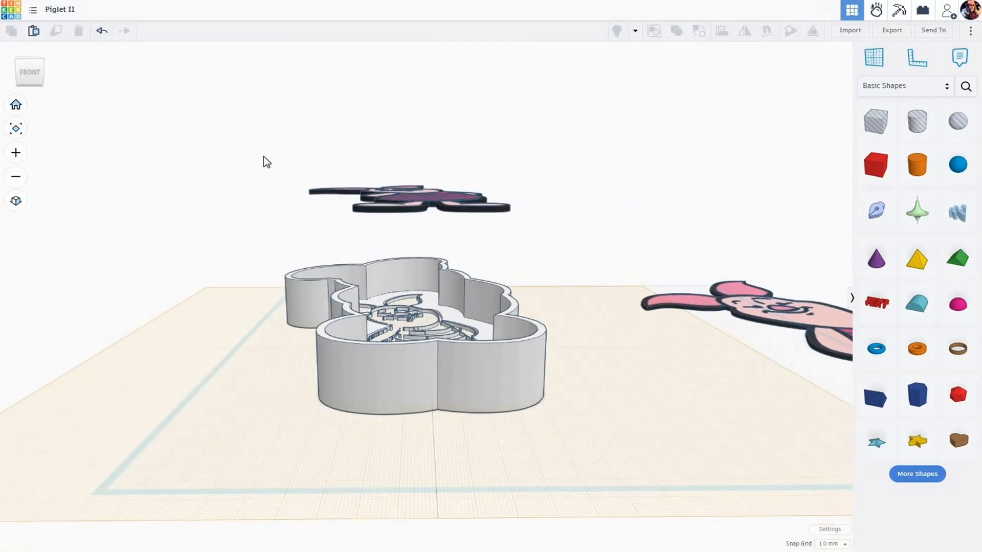
drag(263, 156, 578, 245)
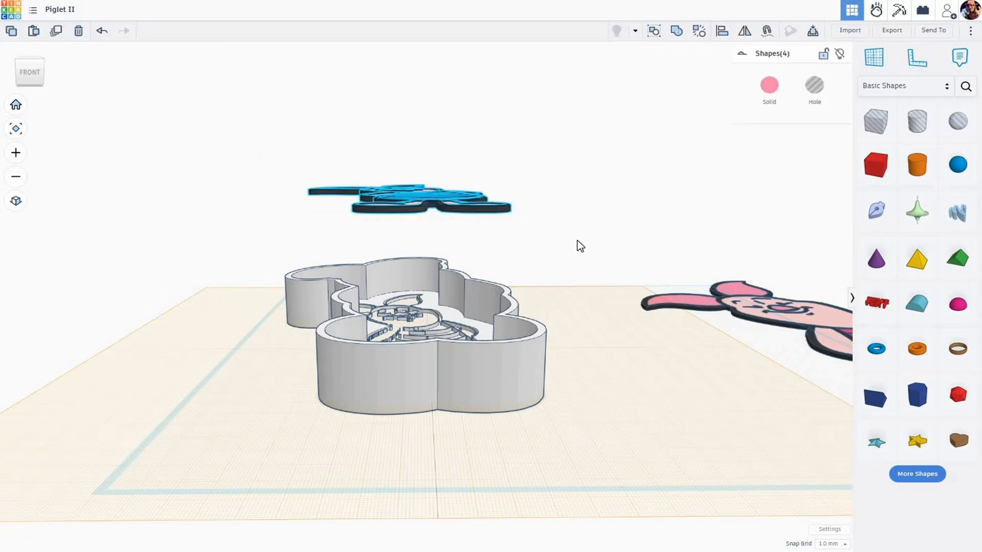
right_drag(579, 246, 581, 276)
key(d)
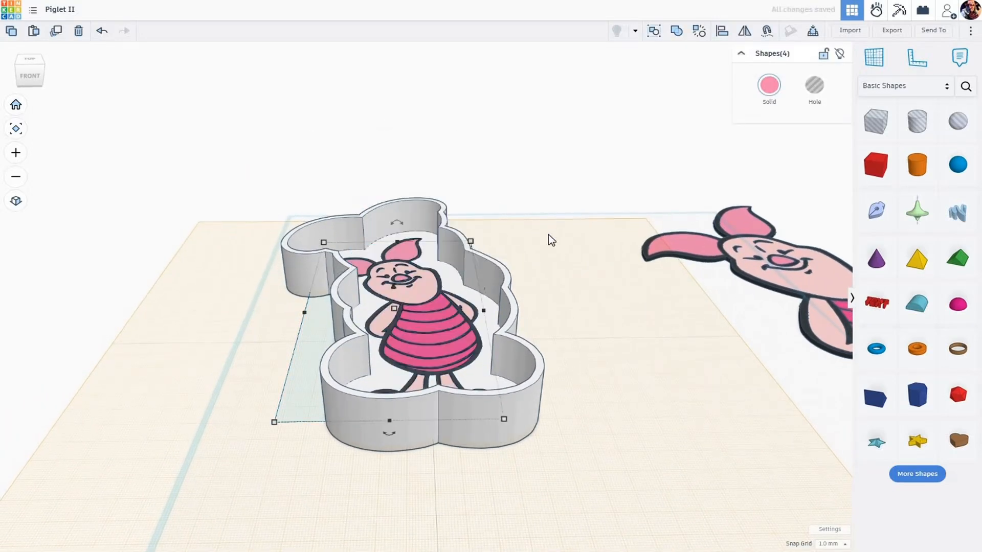
right_drag(456, 265, 443, 296)
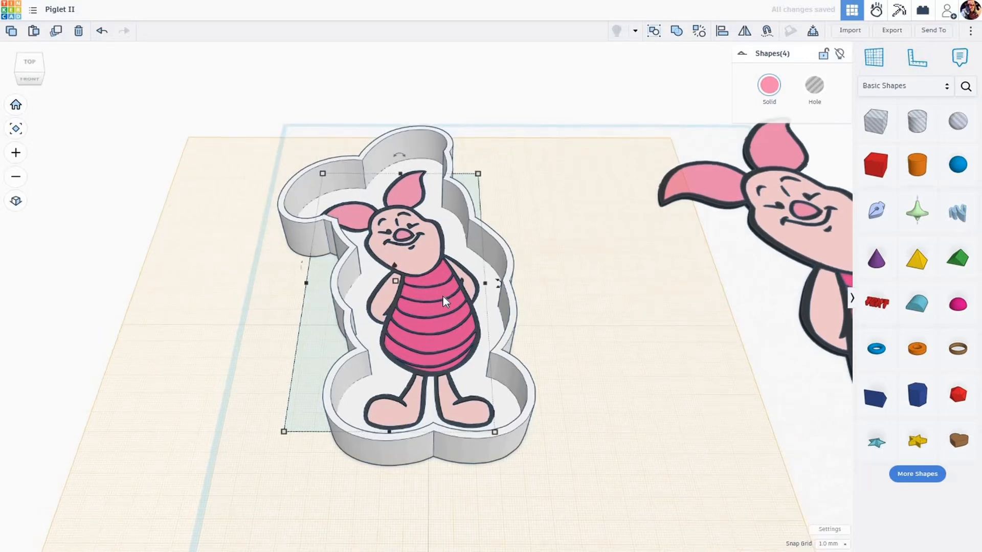
scroll(443, 297, up, 3)
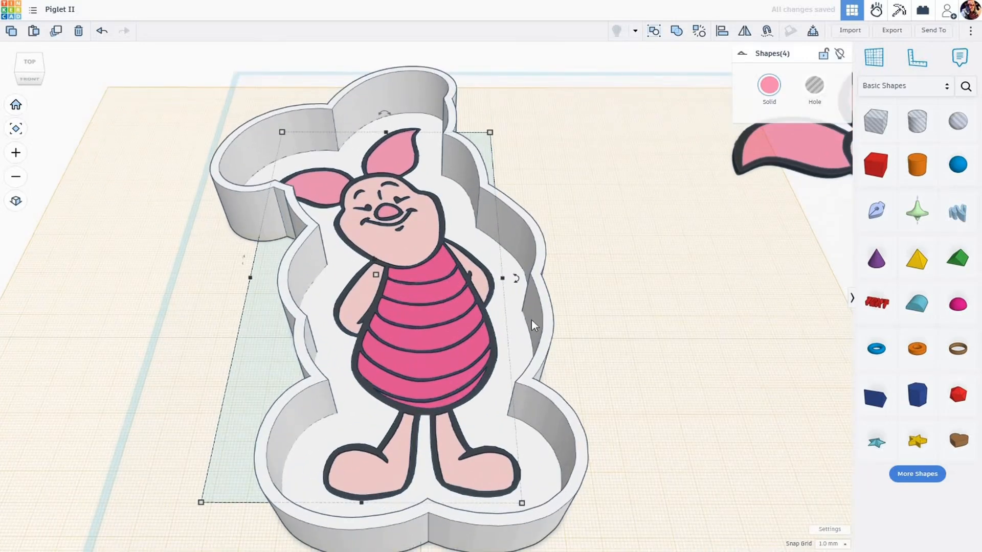
Reset the workplane to the base grid and deselect the Piglet shapes seated in the tray.
click(874, 57)
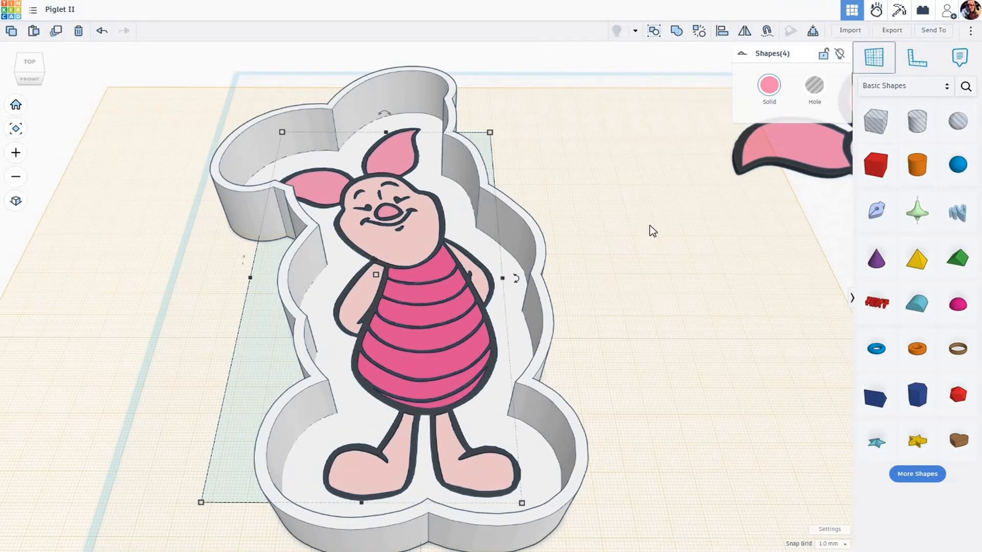
click(608, 268)
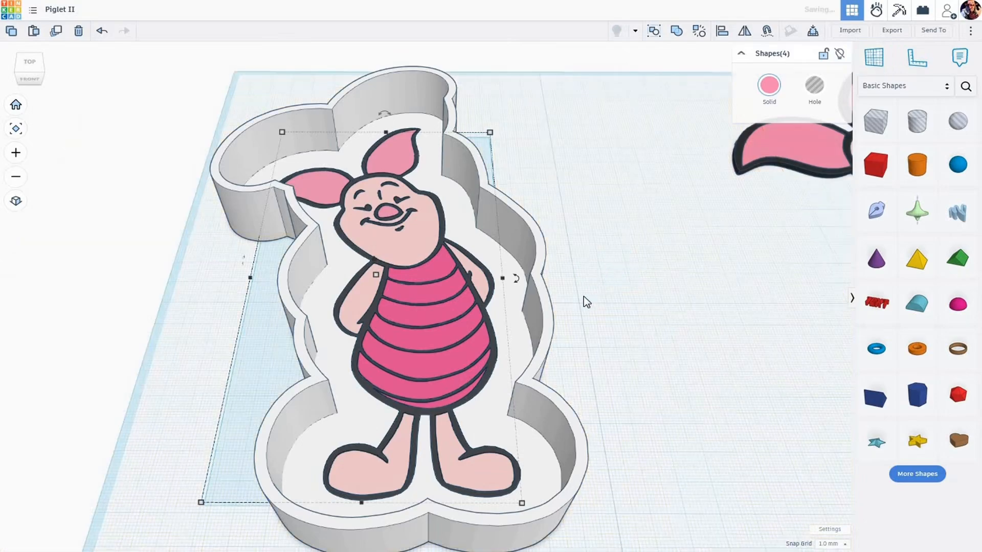
click(583, 300)
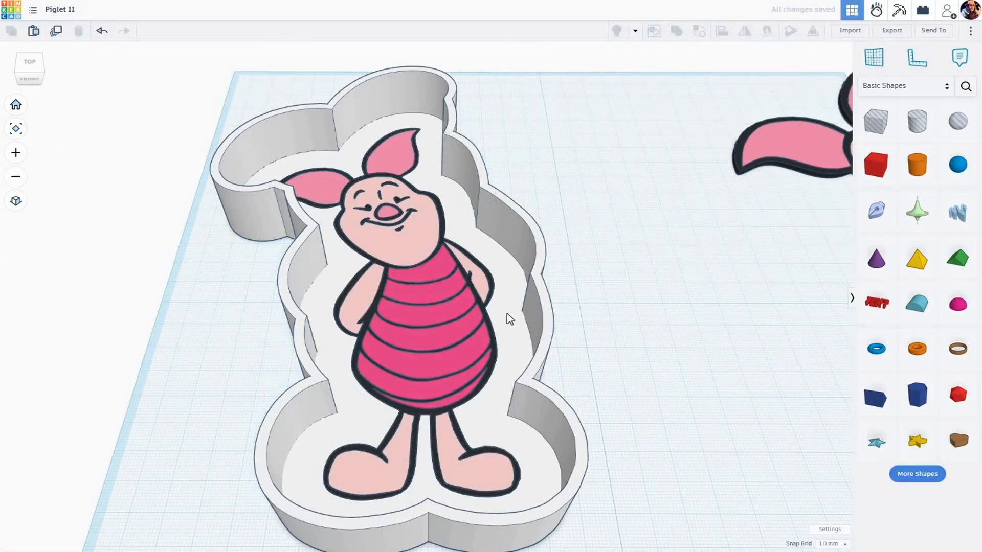
mouse_move(506, 298)
right_down()
mouse_move(517, 286)
mouse_move(498, 311)
mouse_move(506, 300)
right_up()
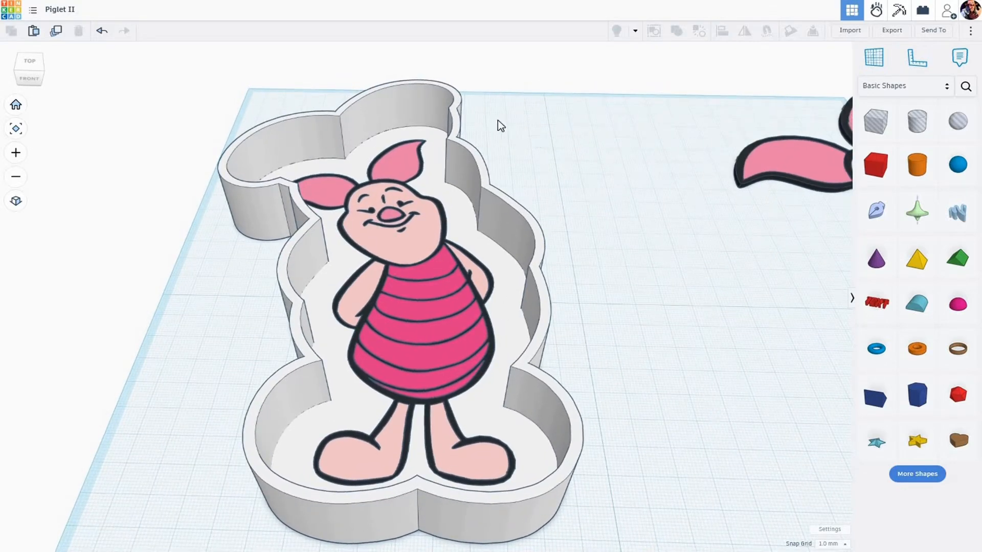
Try moving the darker pink ears-and-nose piece out of the tray recess, and undo the move.
click(398, 167)
drag(349, 161, 340, 84)
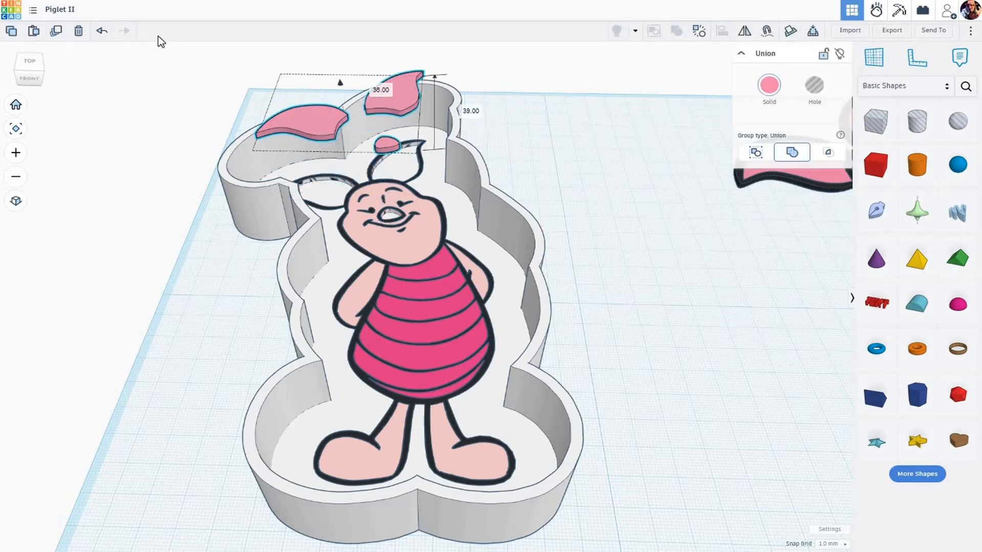
click(102, 31)
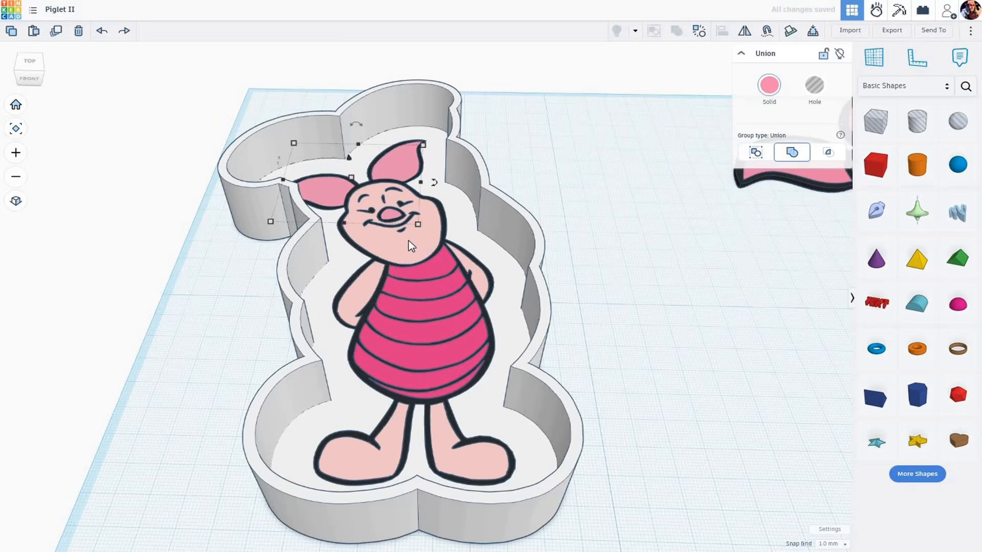
Try moving the light pink head, arms and legs piece out of the recess, undo the move and clear the selection.
click(427, 300)
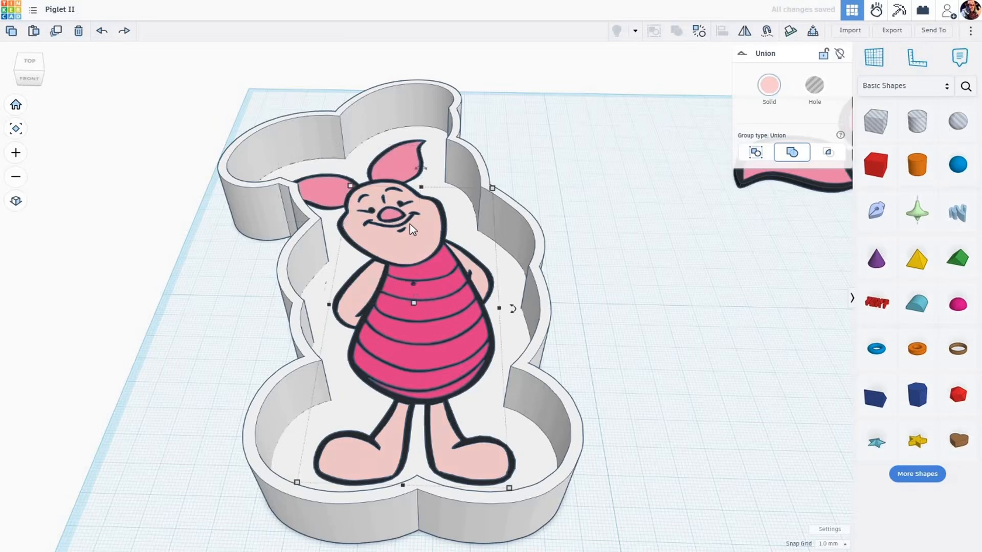
drag(410, 224, 415, 177)
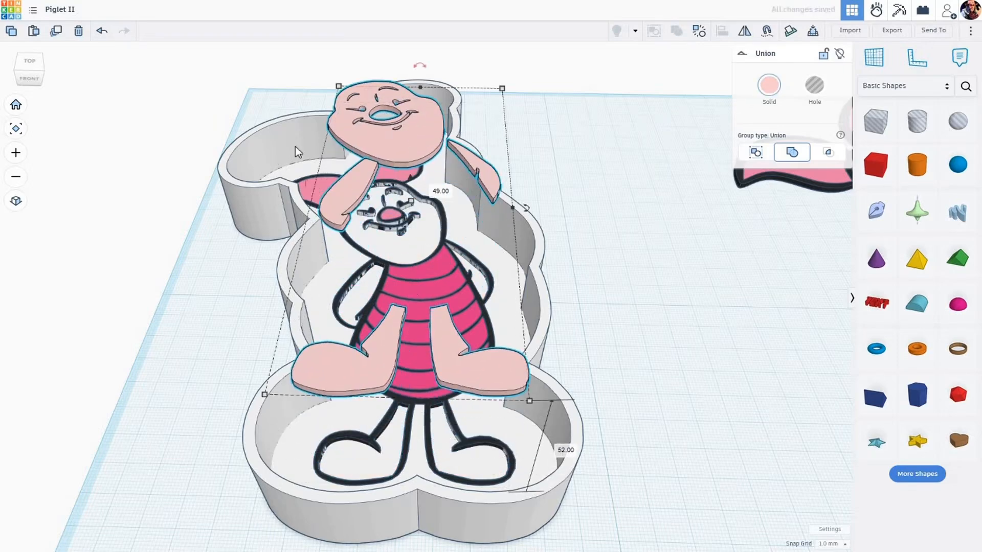
click(102, 32)
click(611, 252)
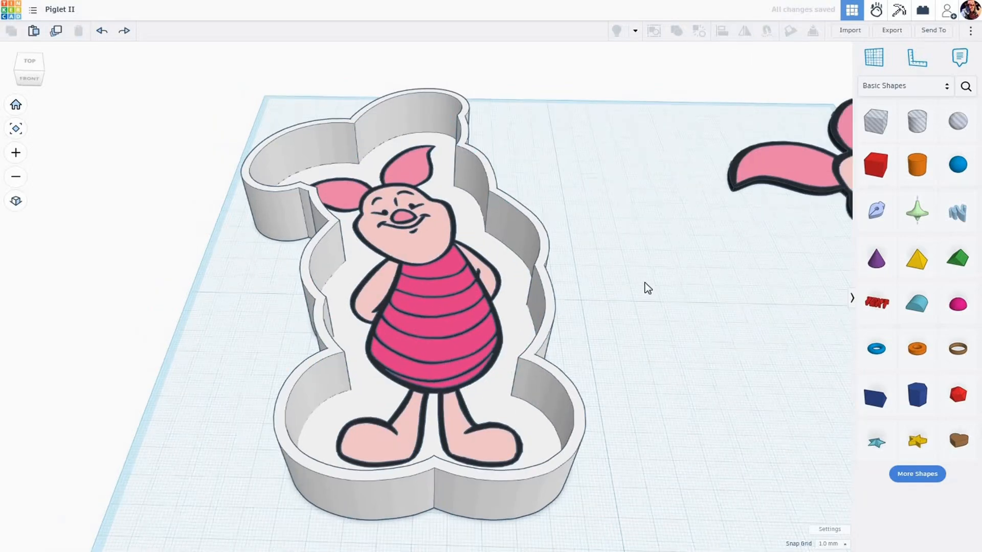
Select the white tray together with the four colored Piglet shapes seated inside it.
scroll(657, 288, down, 3)
middle_drag(667, 293, 638, 280)
scroll(597, 304, down, 1)
mouse_move(598, 308)
right_down()
mouse_move(598, 292)
mouse_move(588, 295)
right_up()
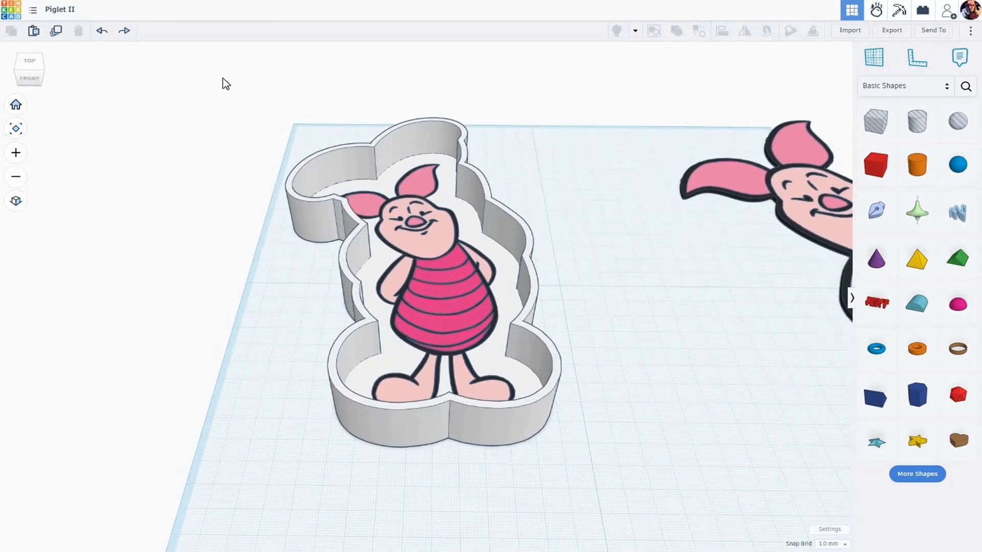
drag(461, 321, 596, 485)
drag(595, 384, 594, 384)
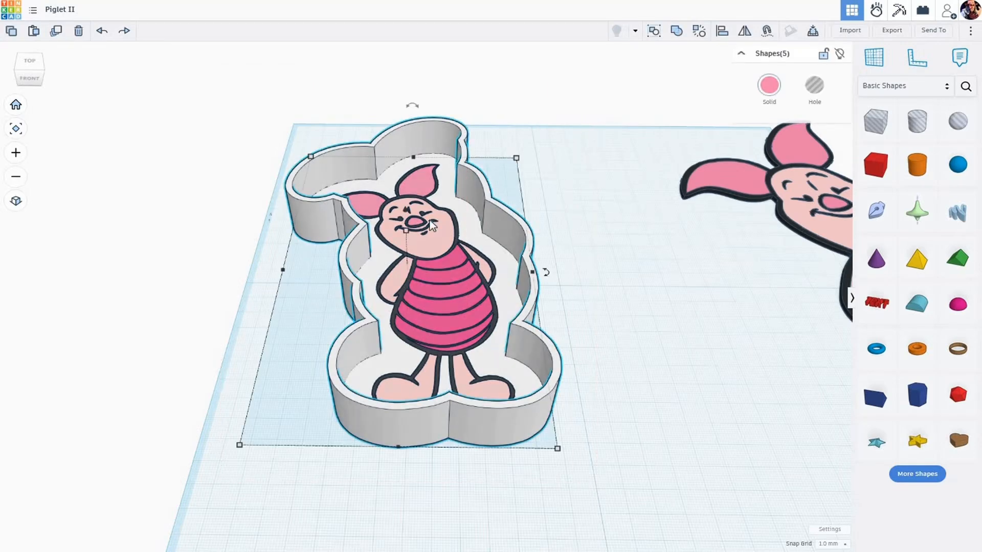
Export only the five selected shapes in OBJ format, saving the download as Piglet II.zip in the STL's folder.
click(892, 31)
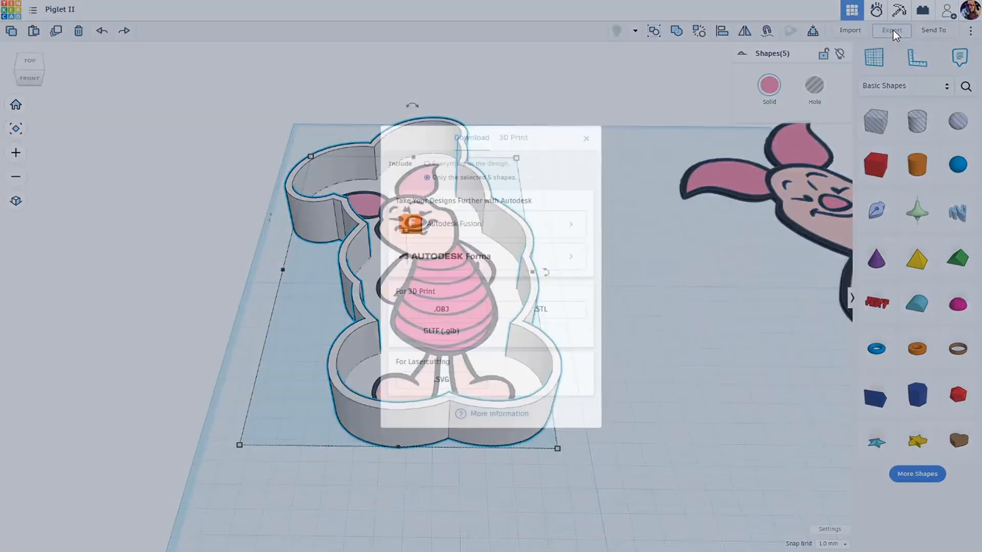
click(555, 315)
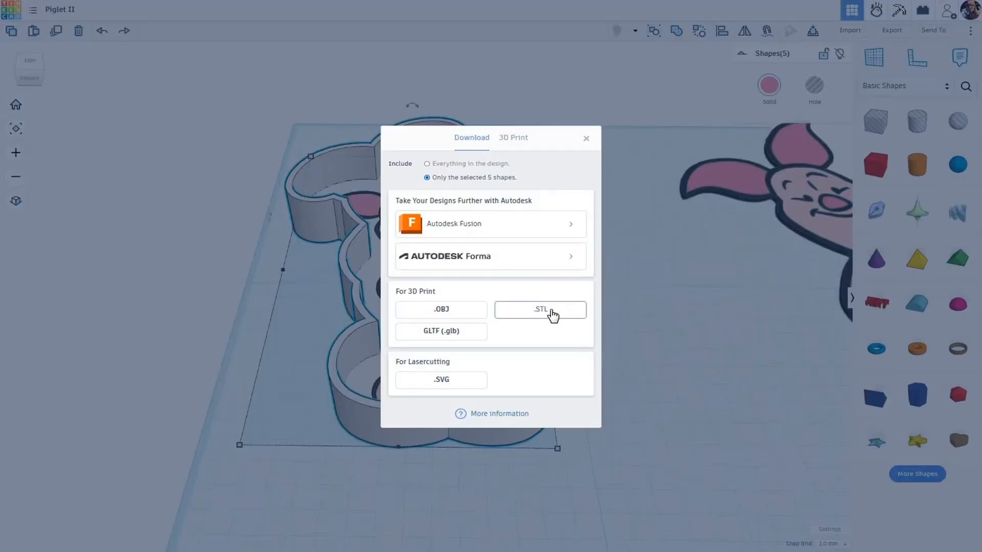
click(443, 311)
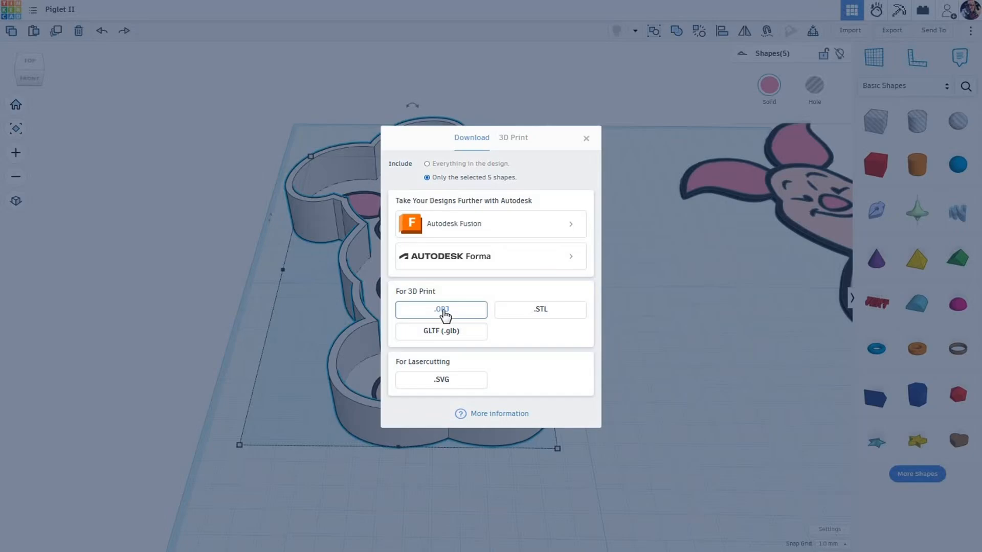
click(444, 312)
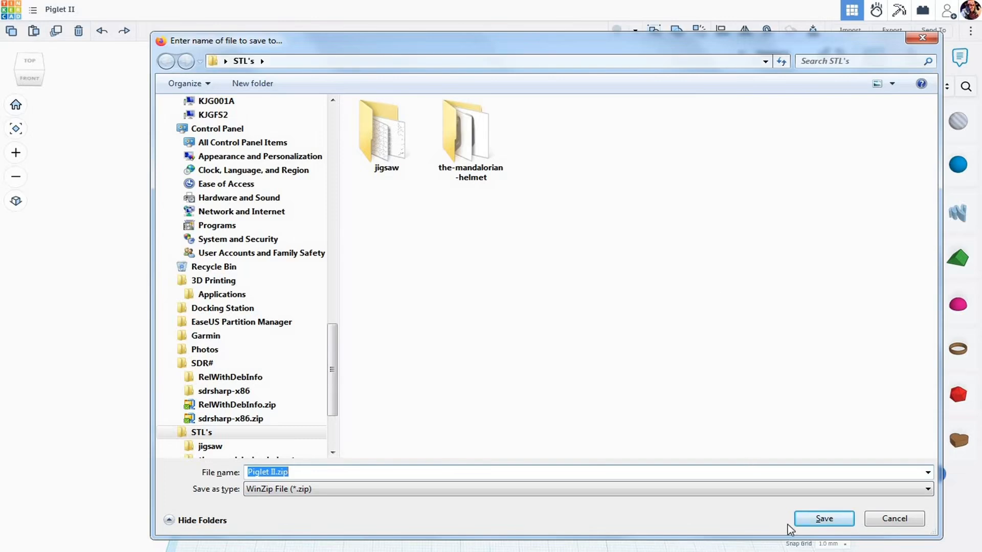
click(823, 519)
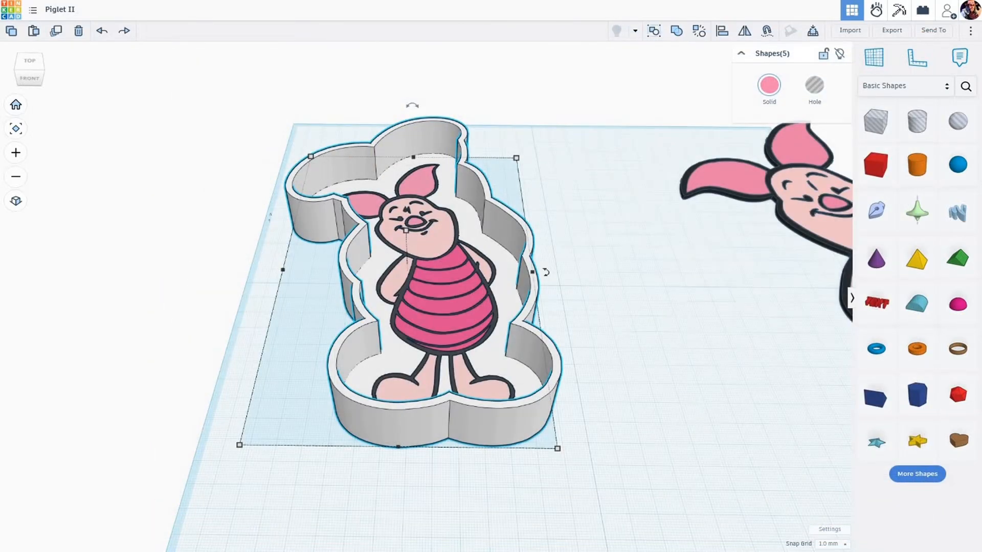
Switch to the STL's folder in Windows Explorer and extract Piglet II.zip with 7-Zip into a Piglet II subfolder.
click(460, 516)
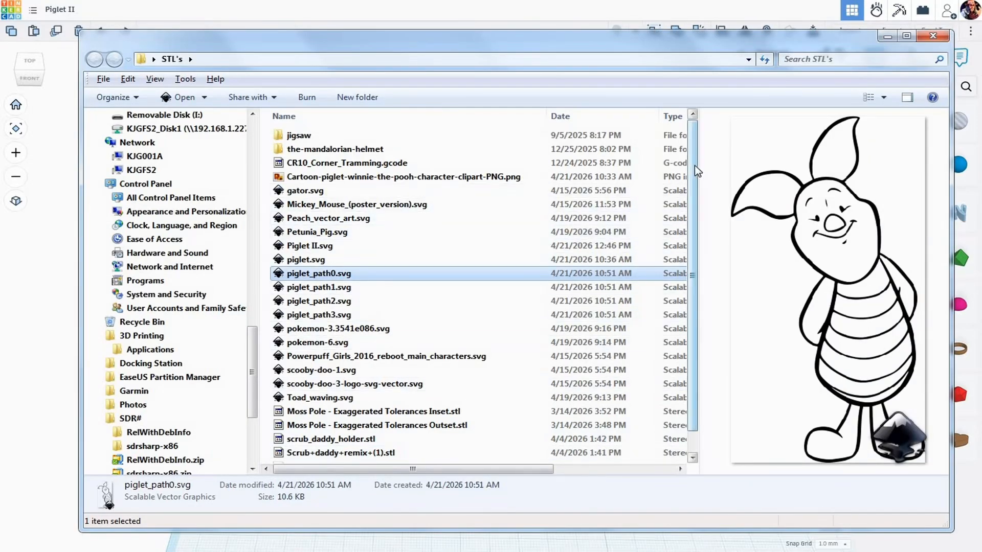
drag(694, 165, 693, 214)
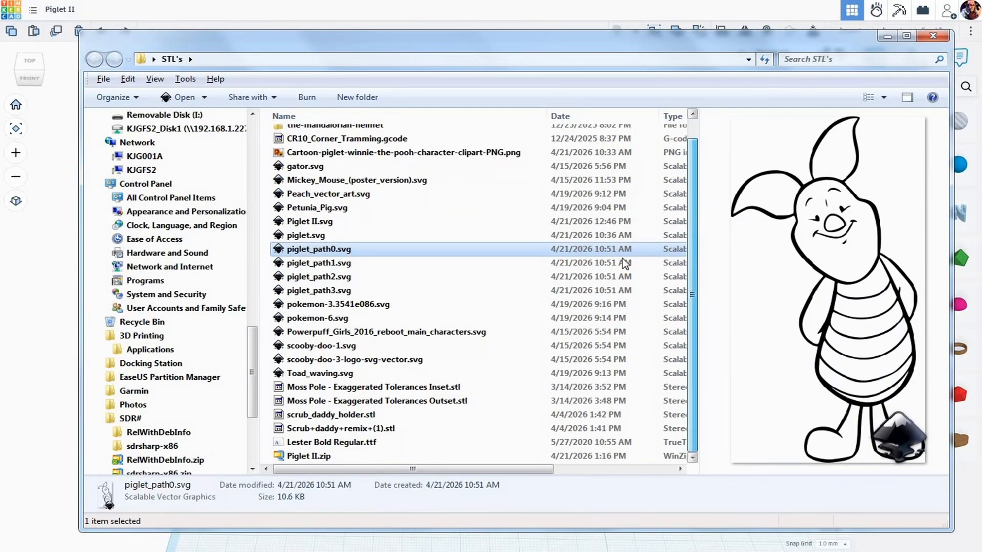
click(320, 456)
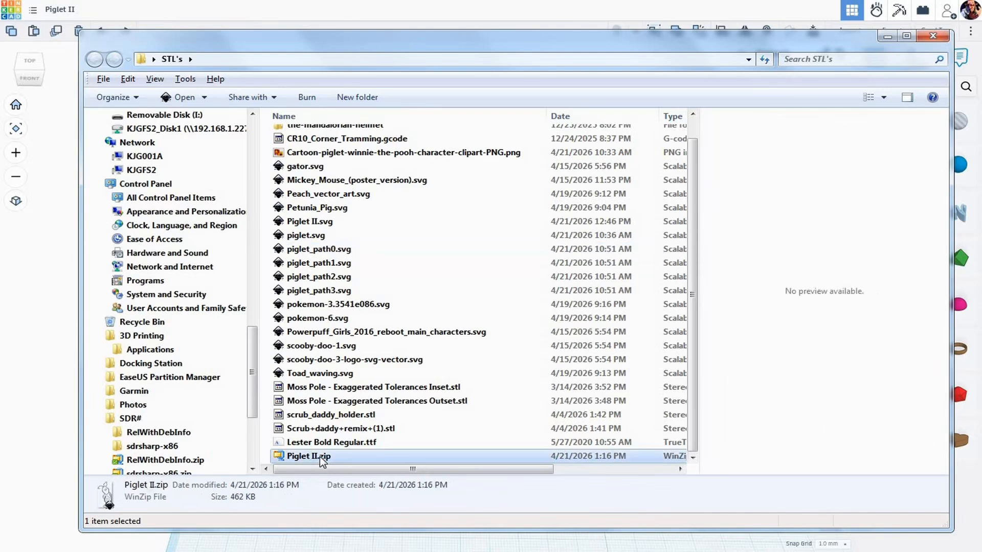
right_click(319, 456)
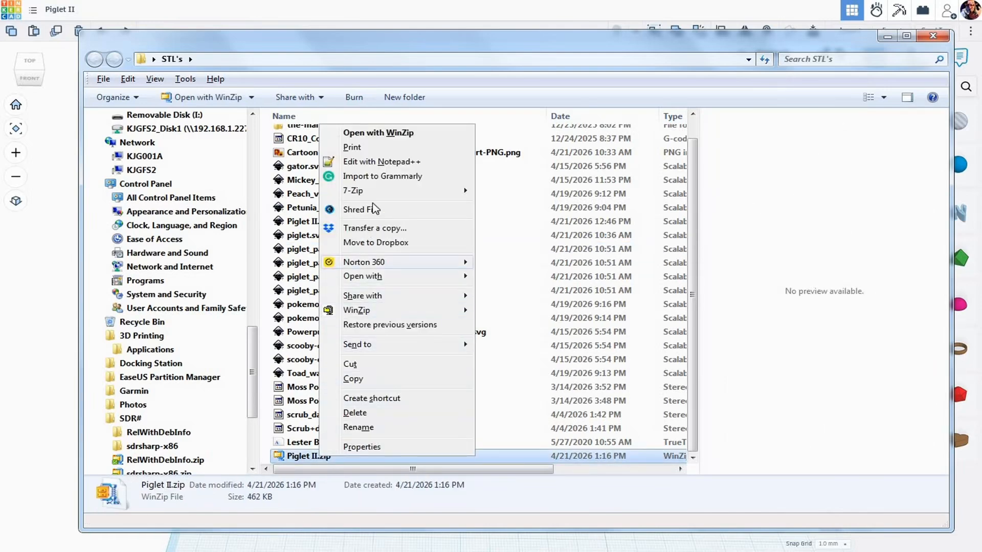
mouse_move(378, 196)
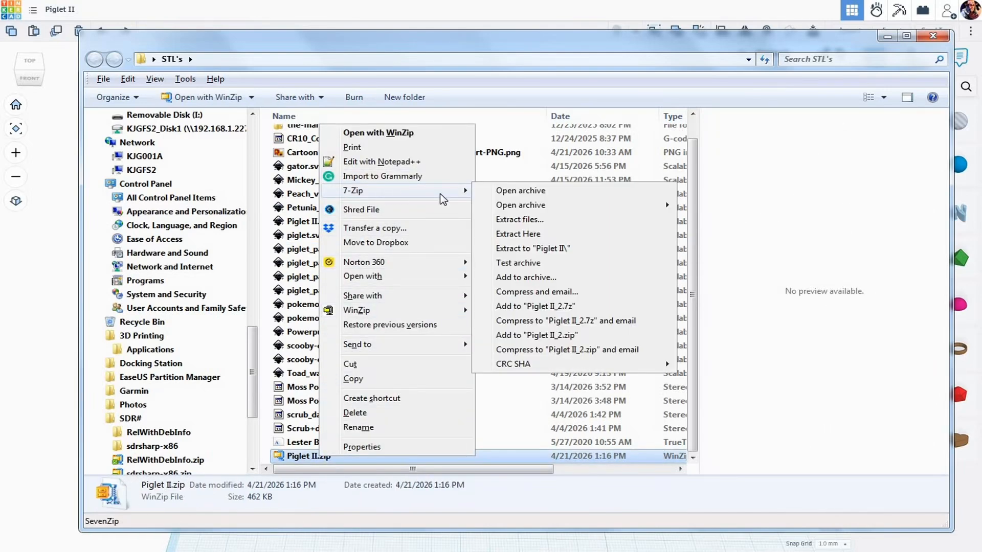
click(534, 249)
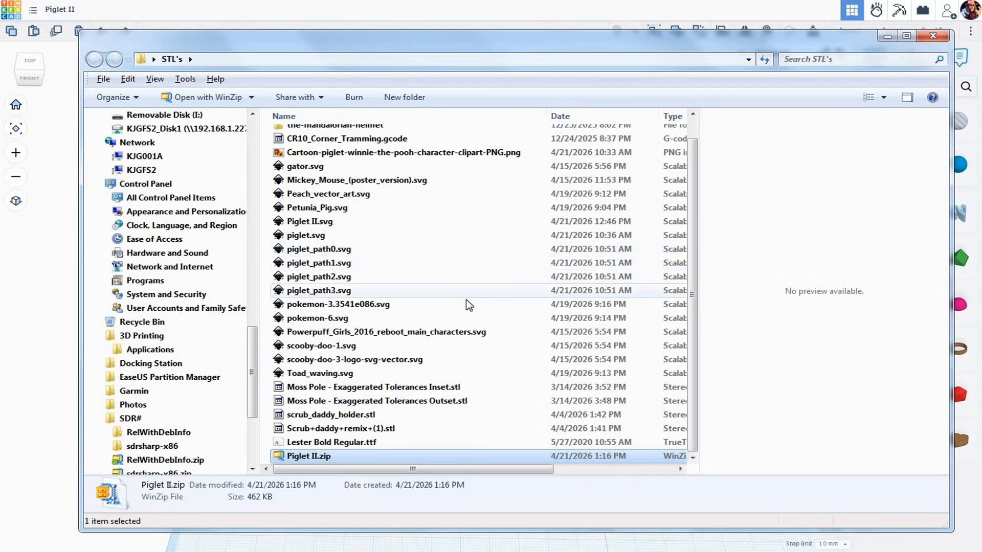
Open the extracted Piglet II folder and select the tinker.obj file.
scroll(465, 302, up, 1)
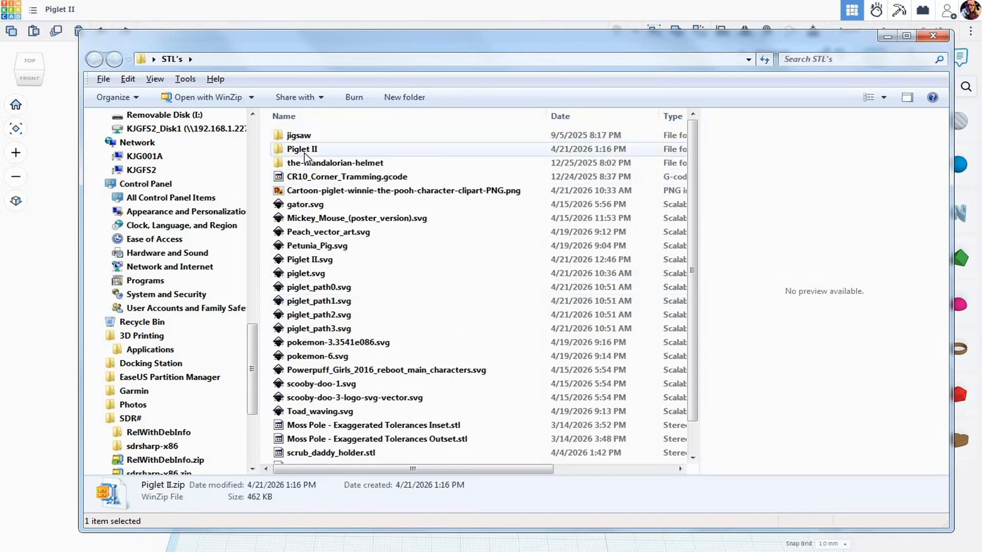
double_click(305, 149)
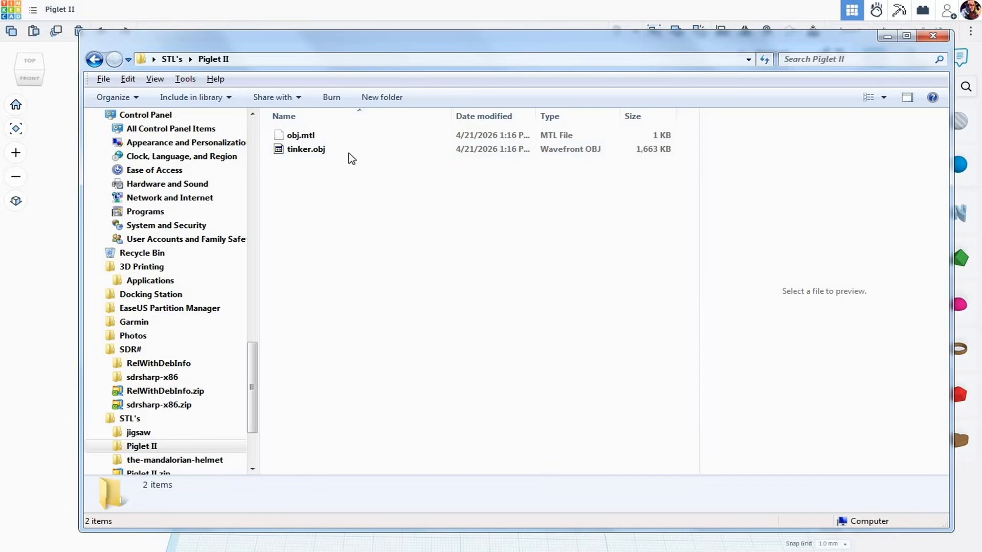
click(319, 155)
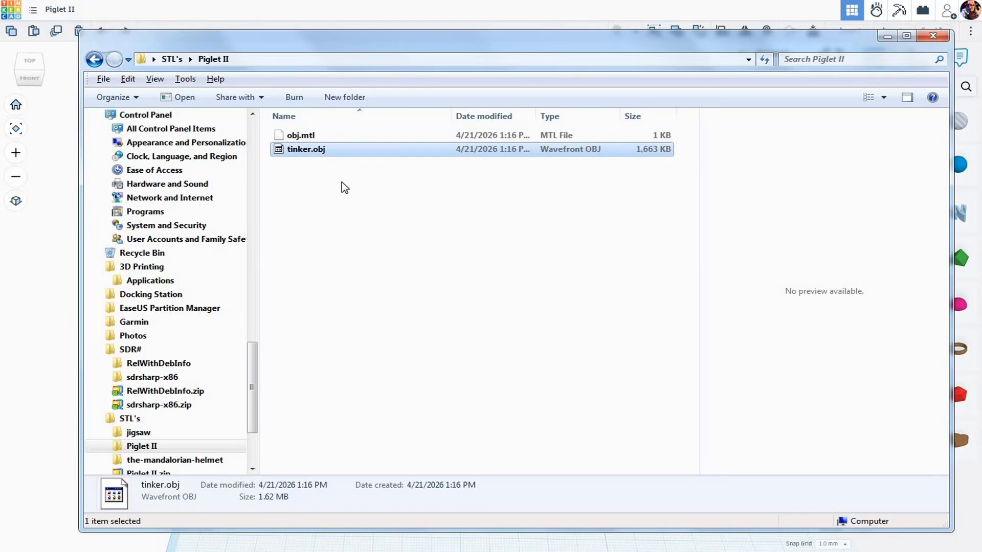
Return to Tinkercad, deselect the shapes, and examine the Piglet in its tray from several angles and close up at the striped body.
click(52, 364)
click(555, 273)
mouse_move(557, 281)
right_down()
mouse_move(556, 296)
mouse_move(553, 280)
right_up()
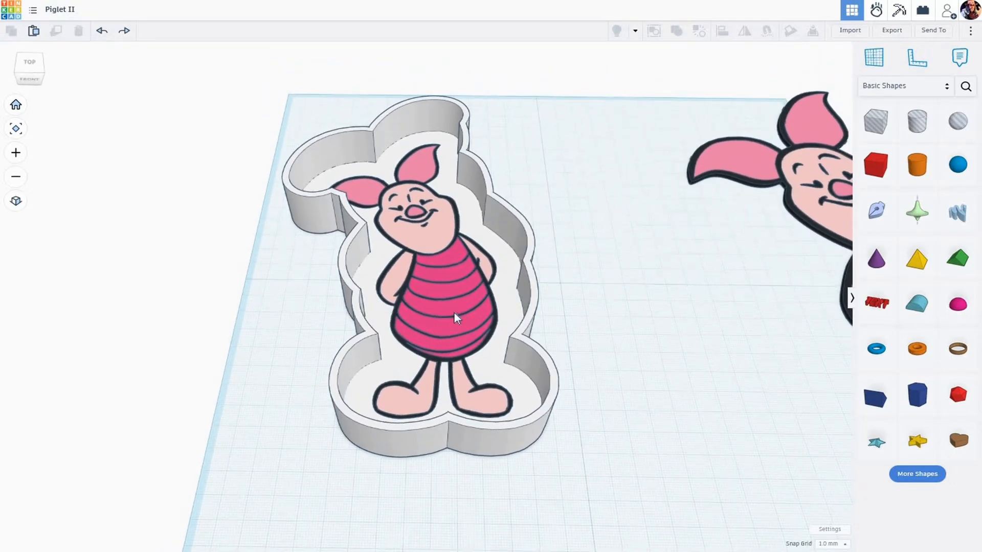
scroll(454, 313, up, 2)
scroll(454, 313, down, 4)
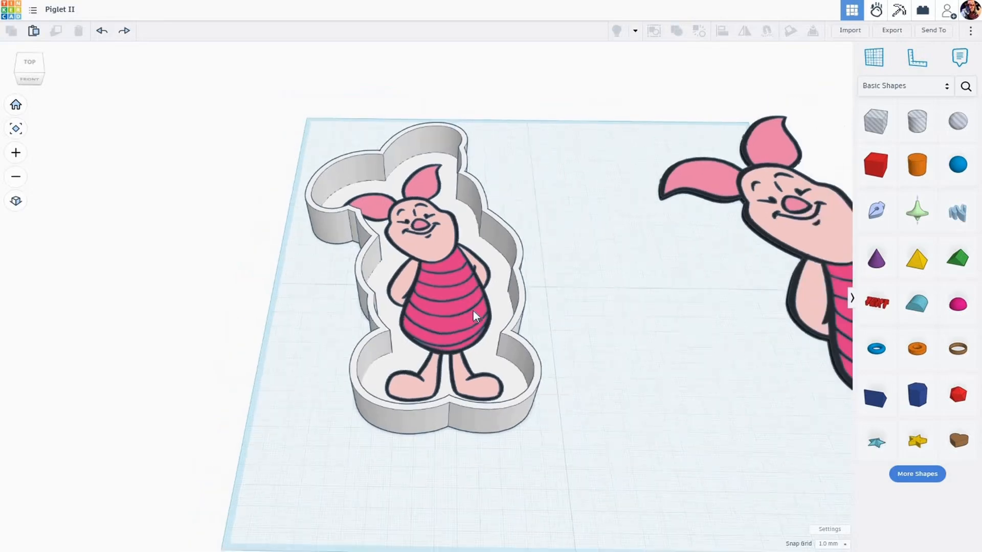
right_drag(553, 324, 553, 343)
scroll(450, 286, up, 3)
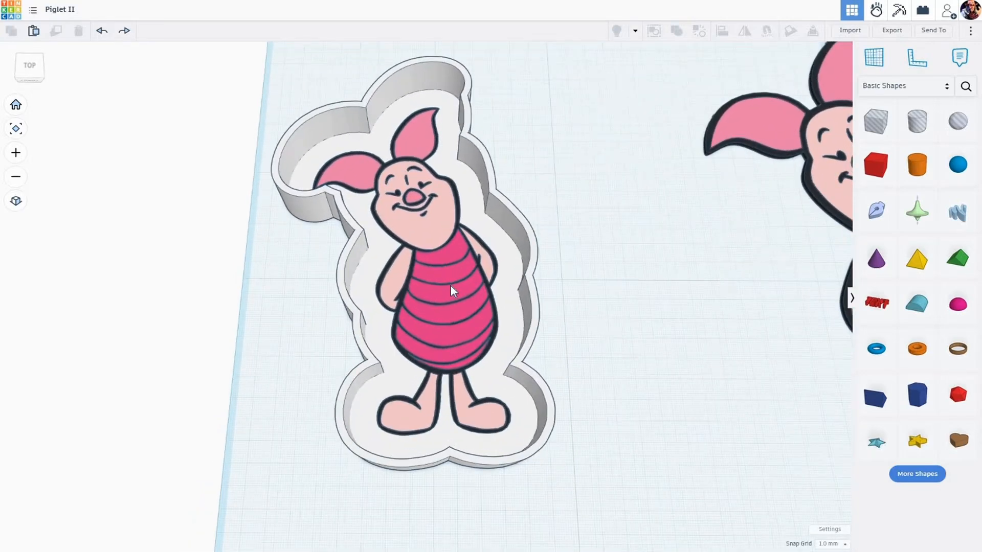
scroll(451, 287, down, 3)
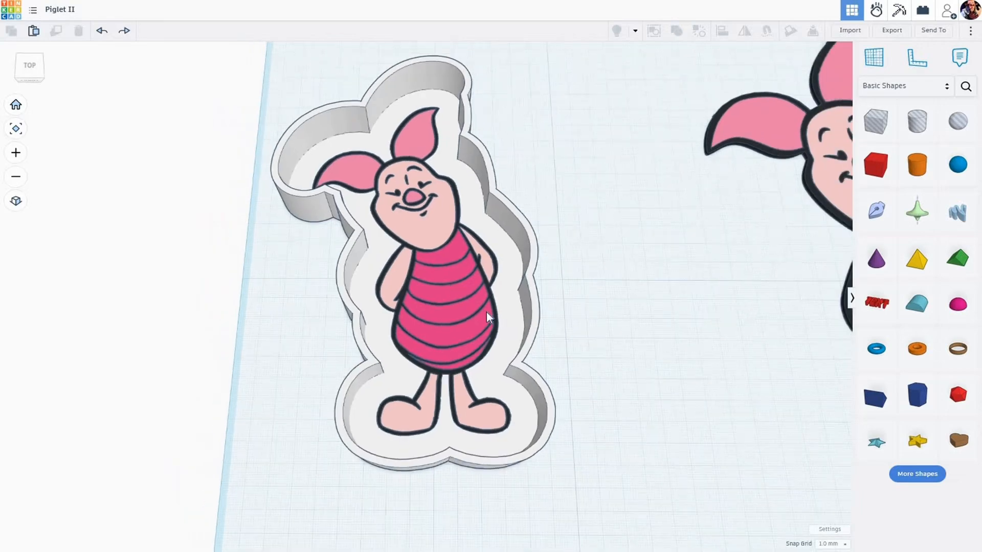
right_drag(566, 285, 560, 266)
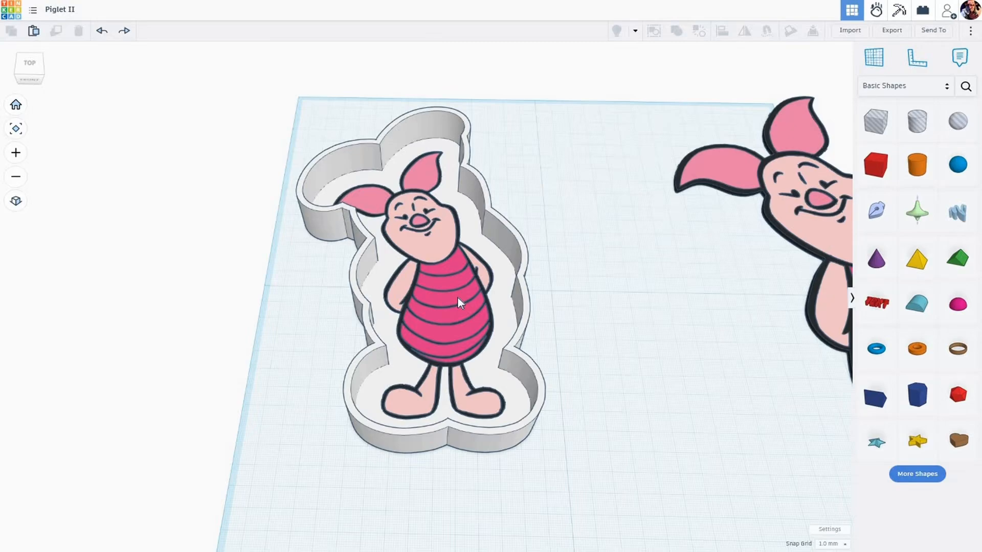
scroll(456, 297, up, 3)
scroll(455, 298, up, 5)
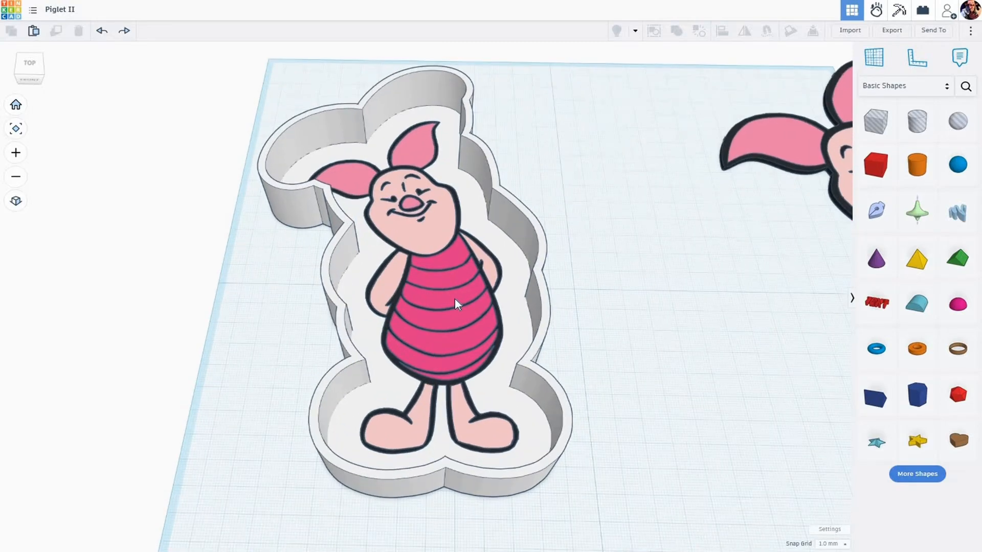
scroll(448, 291, up, 3)
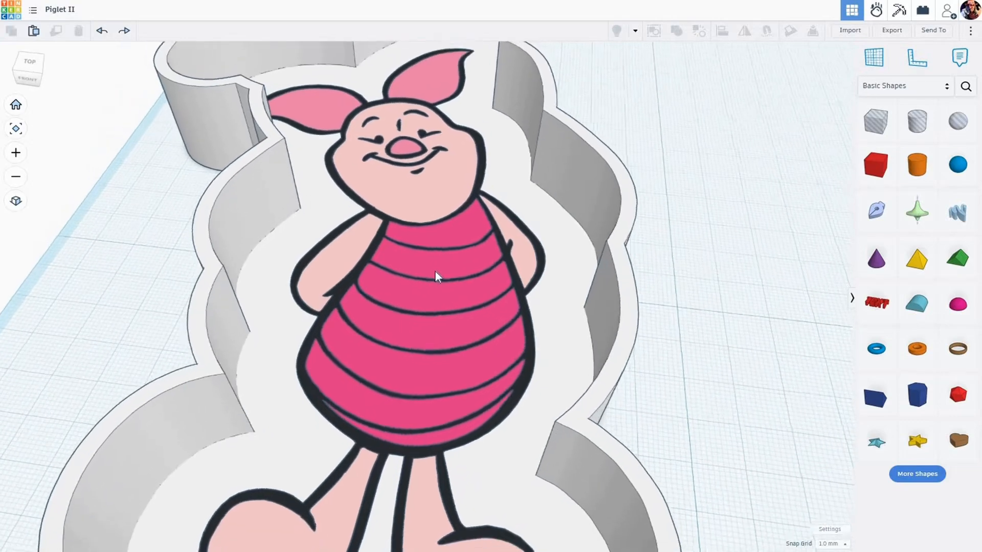
scroll(437, 271, up, 3)
scroll(437, 270, up, 5)
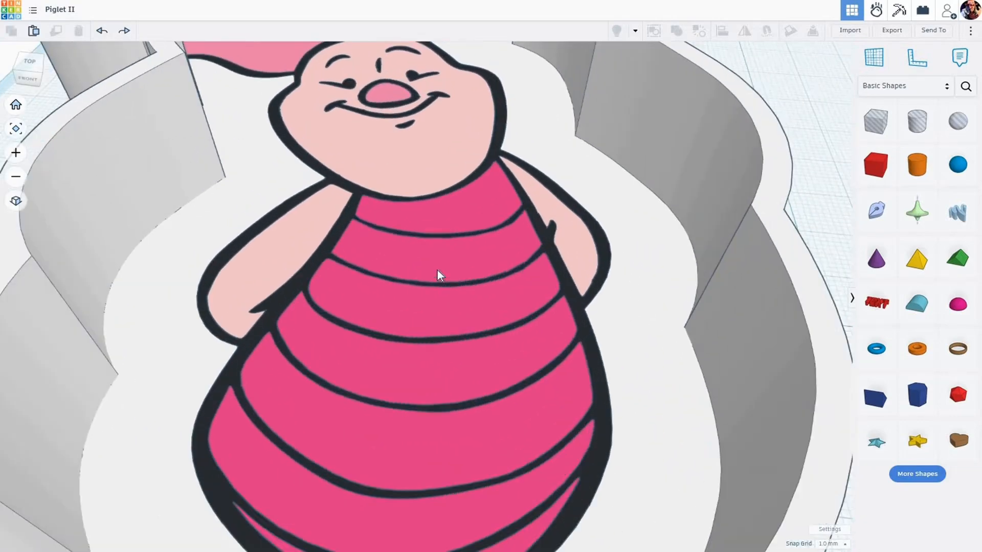